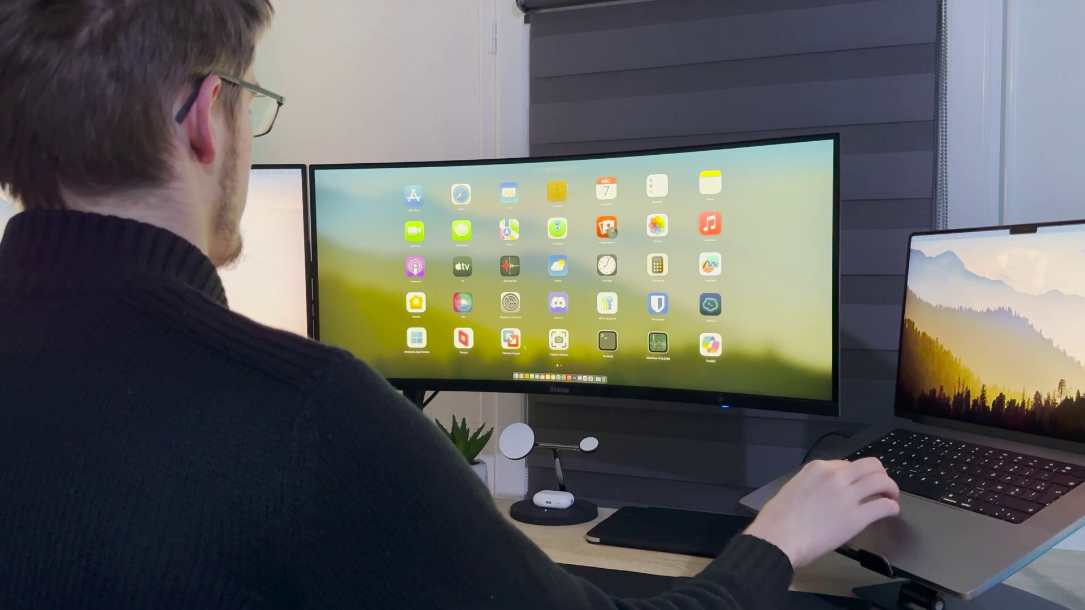
pyautogui.hscroll(5, 524, 347)
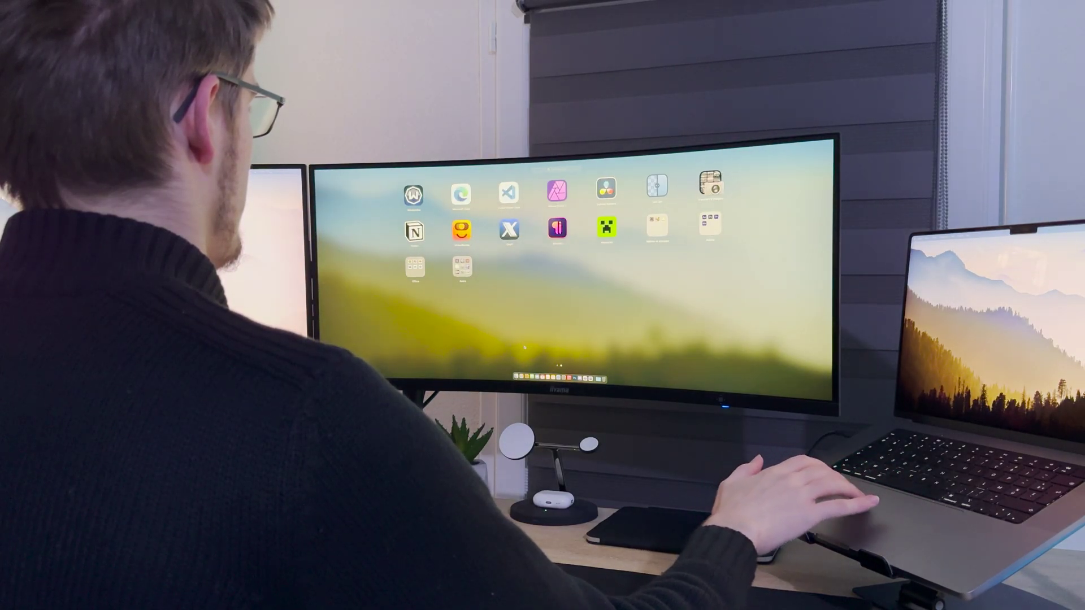
pyautogui.hscroll(5, 524, 347)
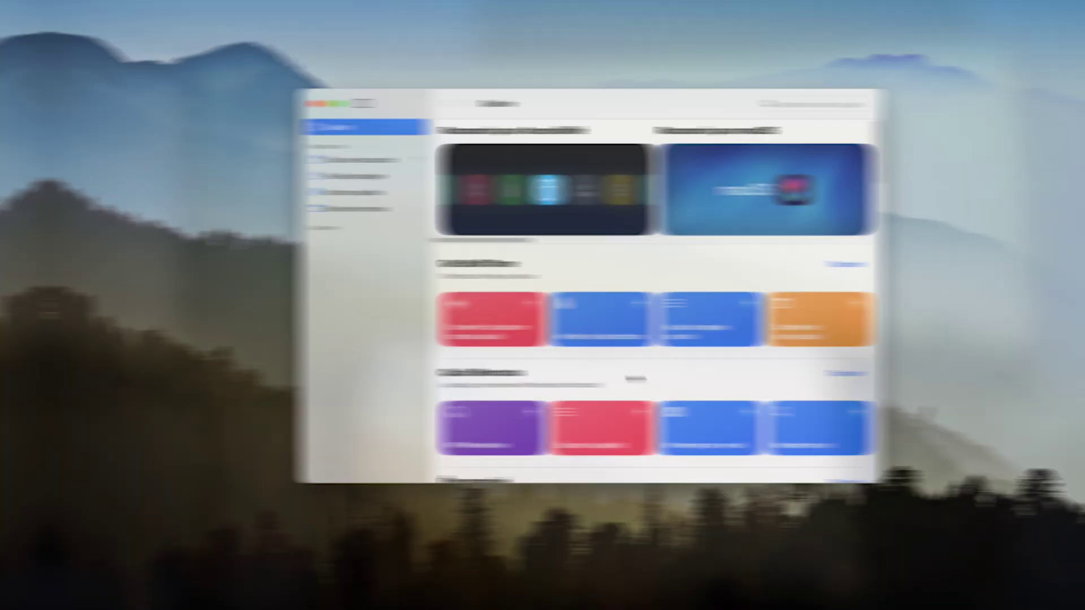
# Browse the categories of ready-made shortcuts in the gallery of the Shortcuts app
pyautogui.scroll(-5, 587, 378)
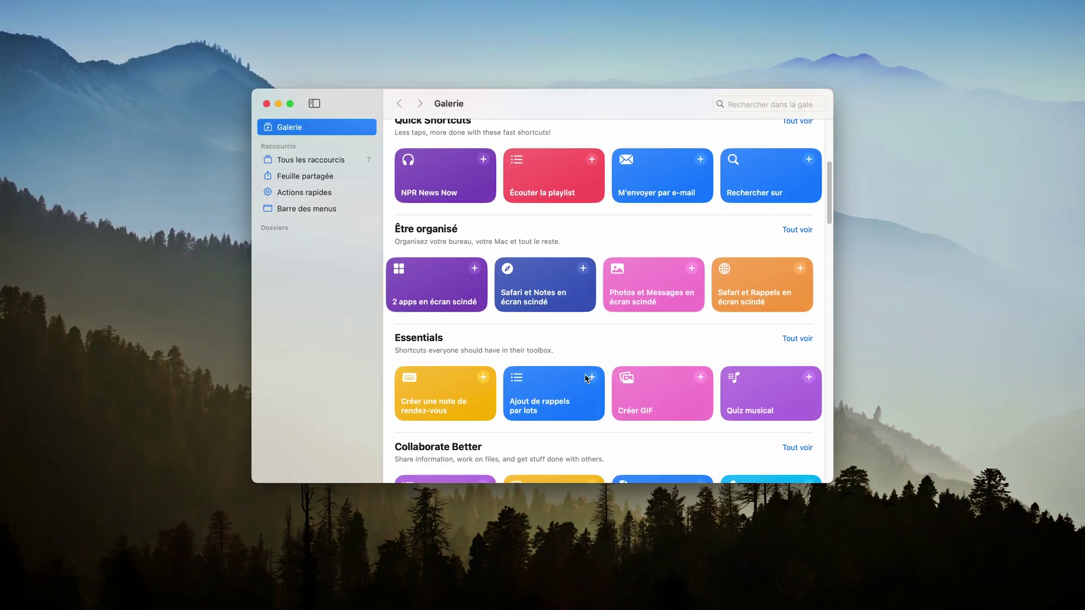
pyautogui.scroll(-12, 586, 379)
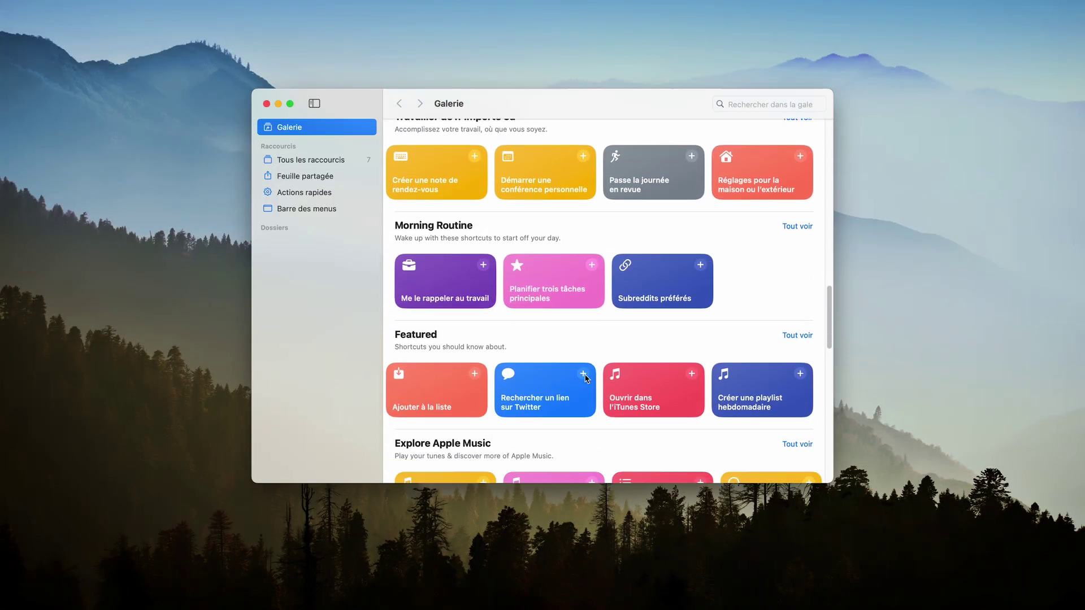
pyautogui.scroll(-10, 587, 378)
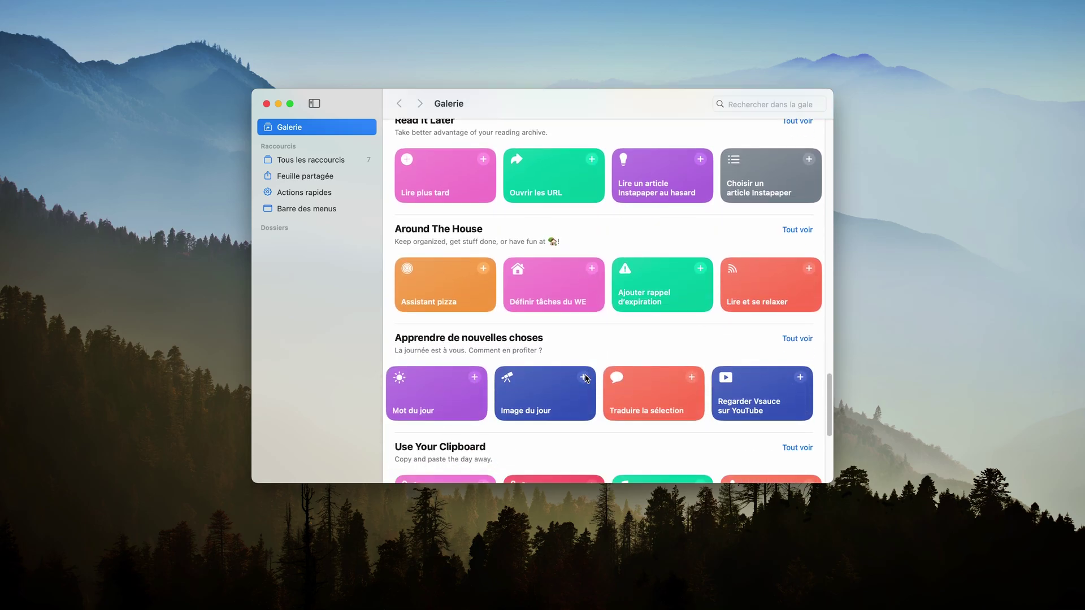
pyautogui.scroll(-5, 587, 379)
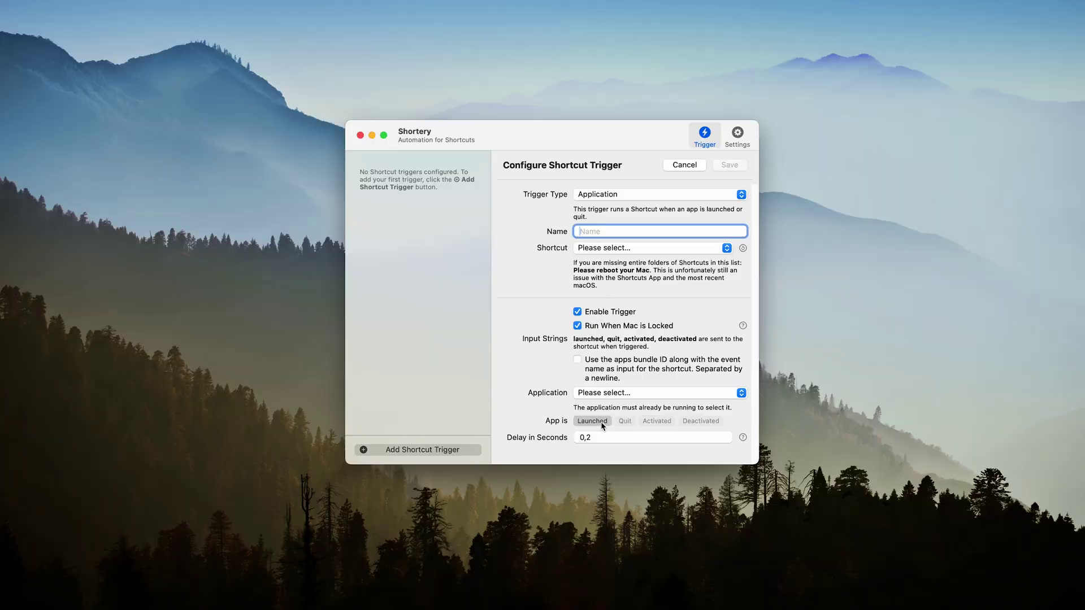
# In Shortery, save an Application trigger named Notes that runs the Rappel recharge Watch shortcut when Notes is launched
pyautogui.click(631, 195)
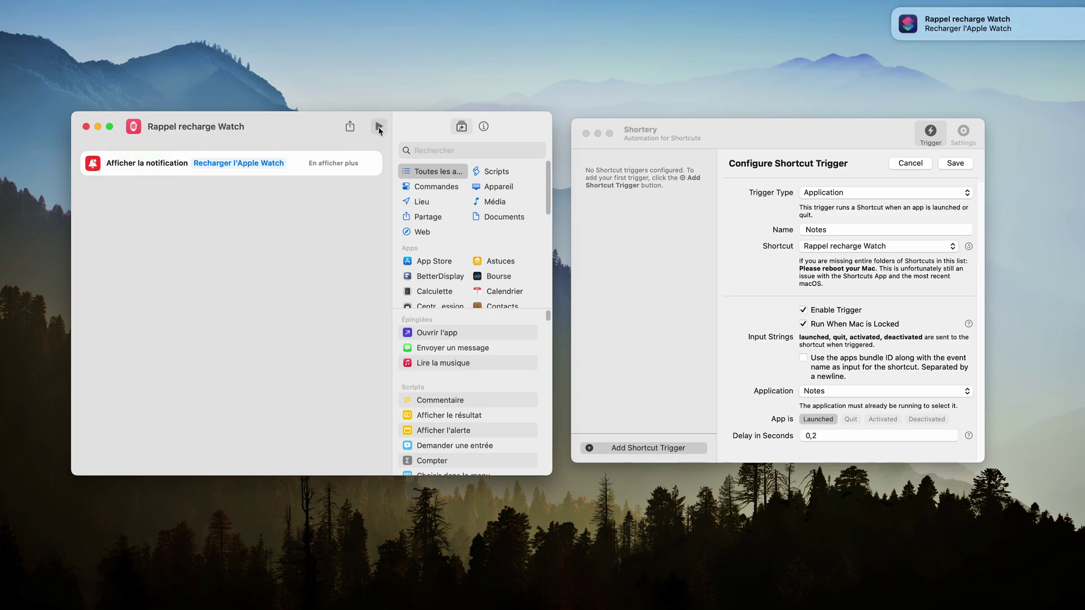
pyautogui.click(646, 271)
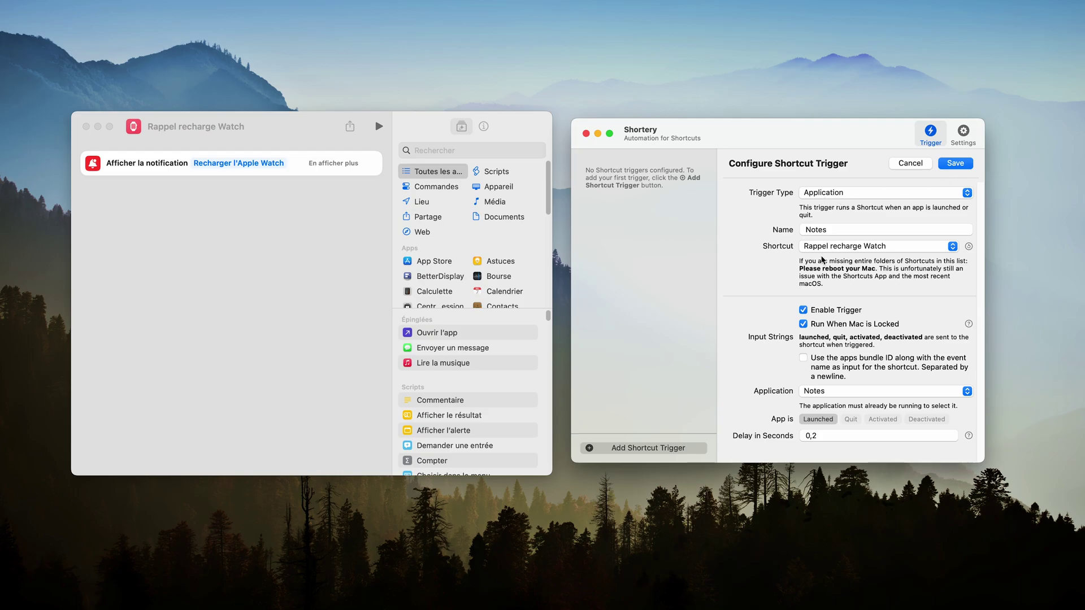
pyautogui.click(954, 164)
# Search the Mac for the Notes app and launch it to test the trigger
pyautogui.press('super+space')
pyautogui.write('notes app')
pyautogui.press('Return')
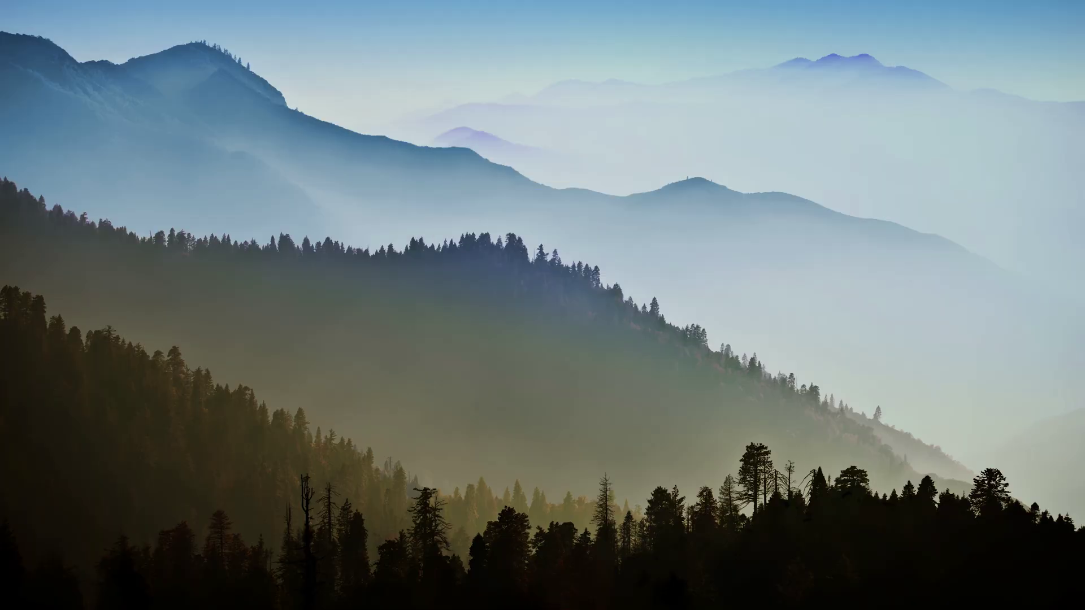
# Sample the grey-green colour 636F64 from the wallpaper's hillside with ColorSlurp's eyedropper
pyautogui.press('super+shift+c')
pyautogui.click(432, 322)
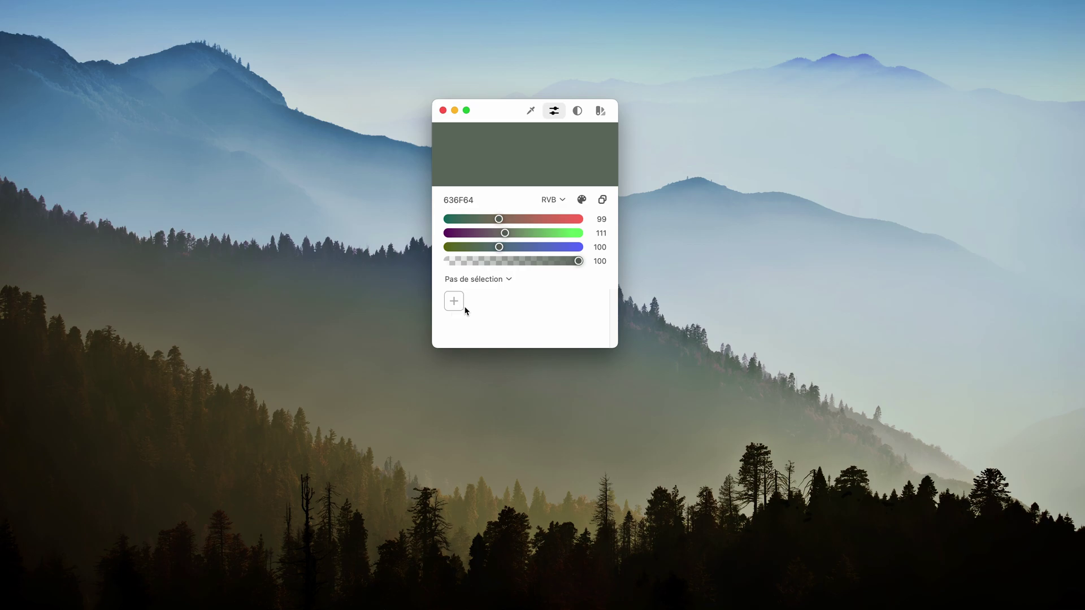
# Examine the colours of the saved palette Une belle palette and view the contrast checker
pyautogui.click(601, 115)
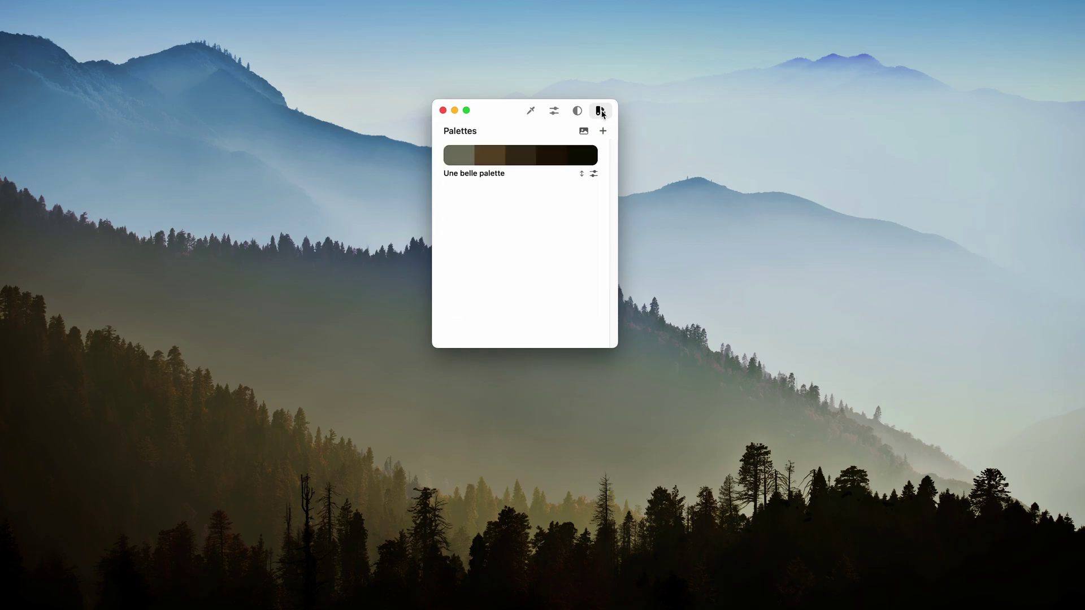
pyautogui.click(522, 166)
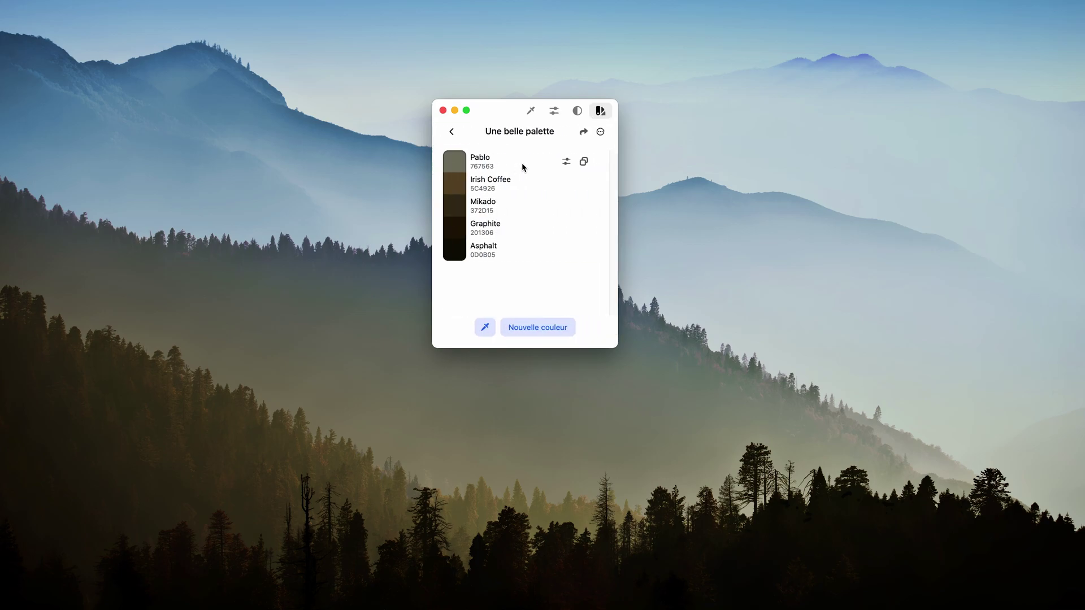
pyautogui.click(450, 133)
pyautogui.click(576, 112)
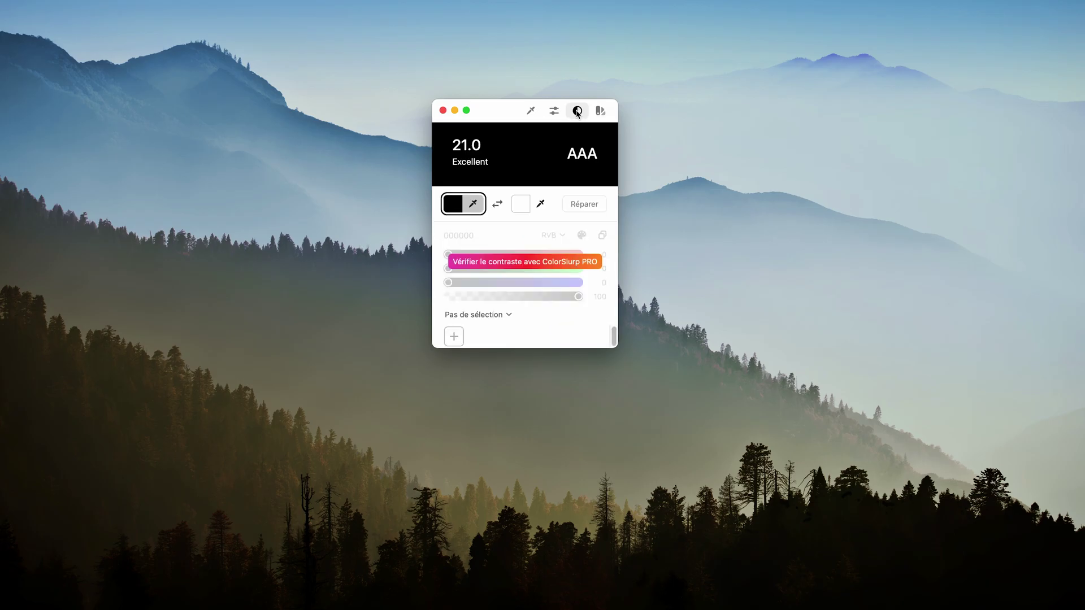
pyautogui.click(540, 260)
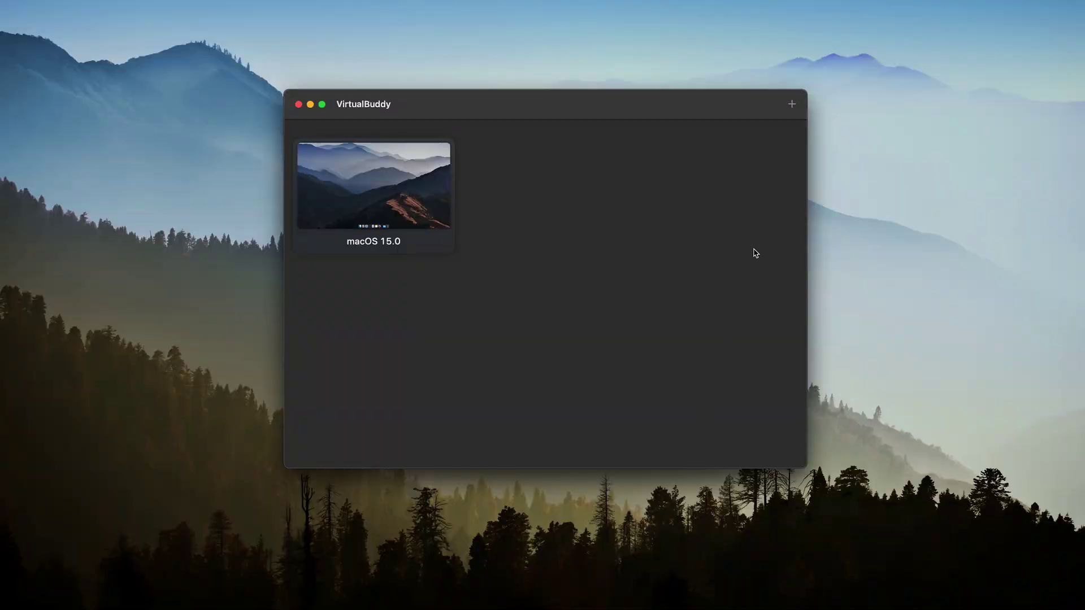
# In VirtualBuddy, start a new virtual machine with macOS 15.1.1, installing from the previously downloaded image
pyautogui.click(791, 104)
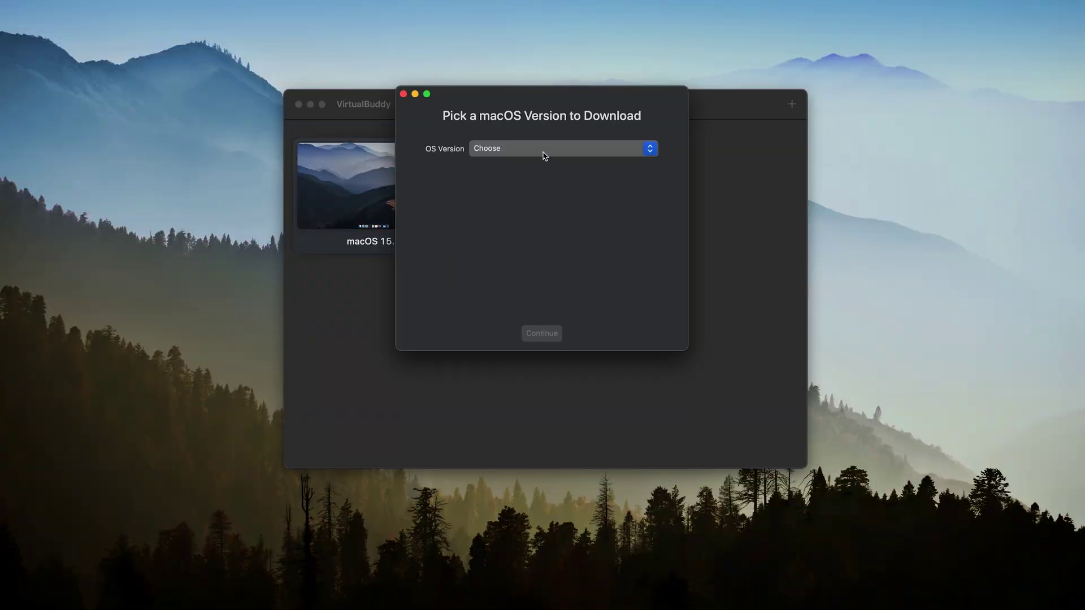
pyautogui.click(545, 156)
pyautogui.click(542, 73)
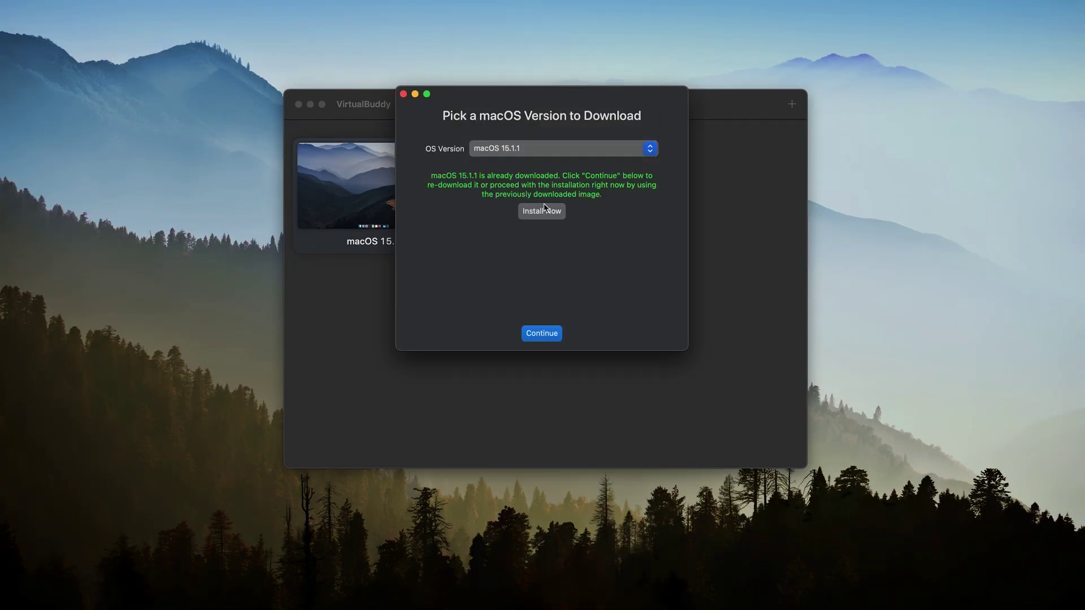
pyautogui.click(542, 212)
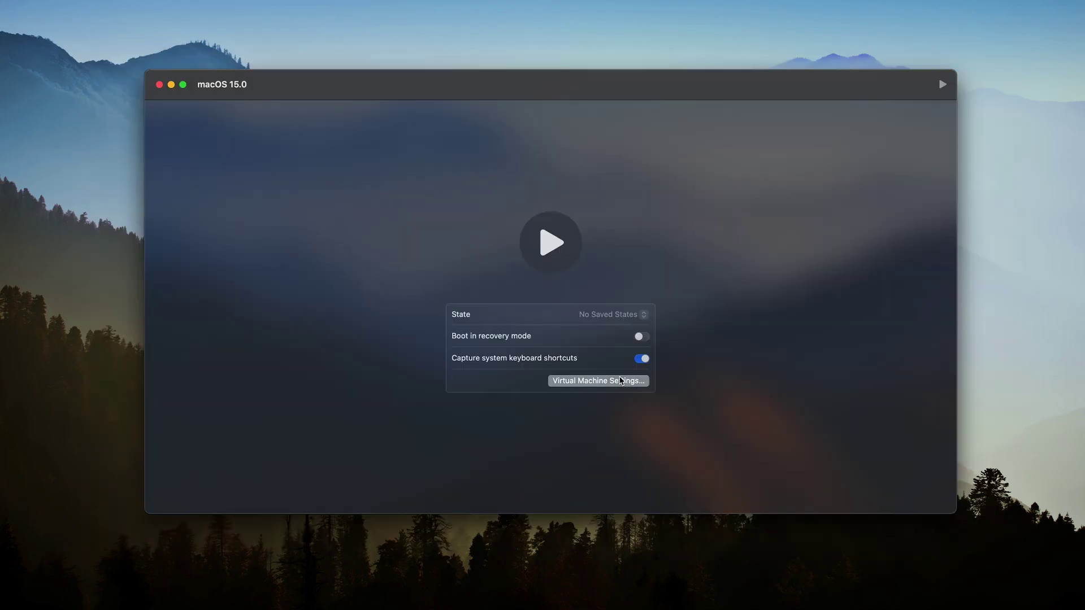
# Review the network and sharing settings of the macOS 15.0 virtual machine
pyautogui.click(621, 381)
pyautogui.click(664, 310)
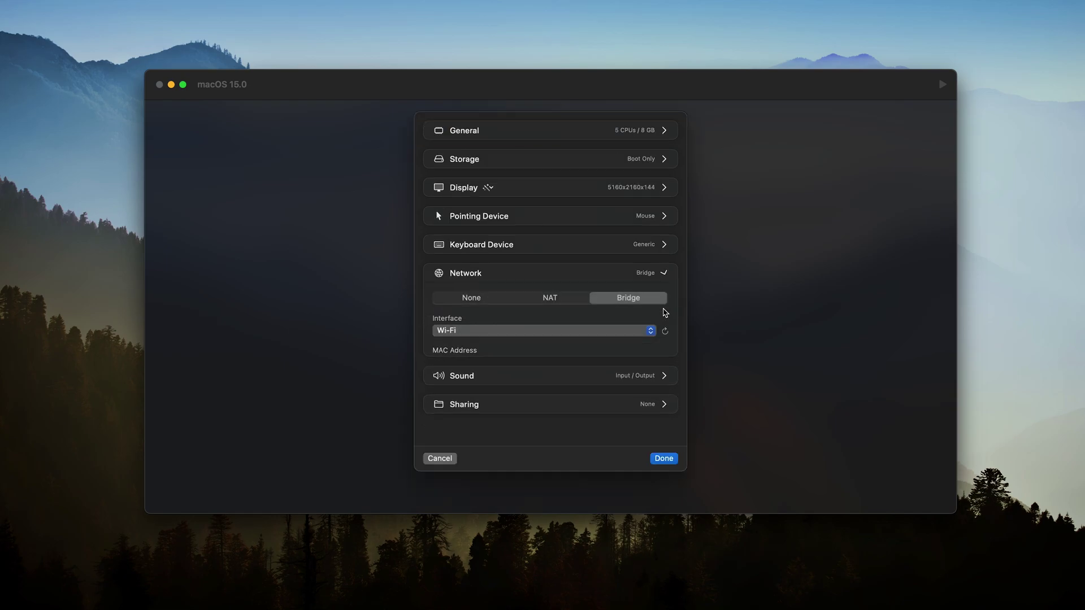
pyautogui.click(665, 273)
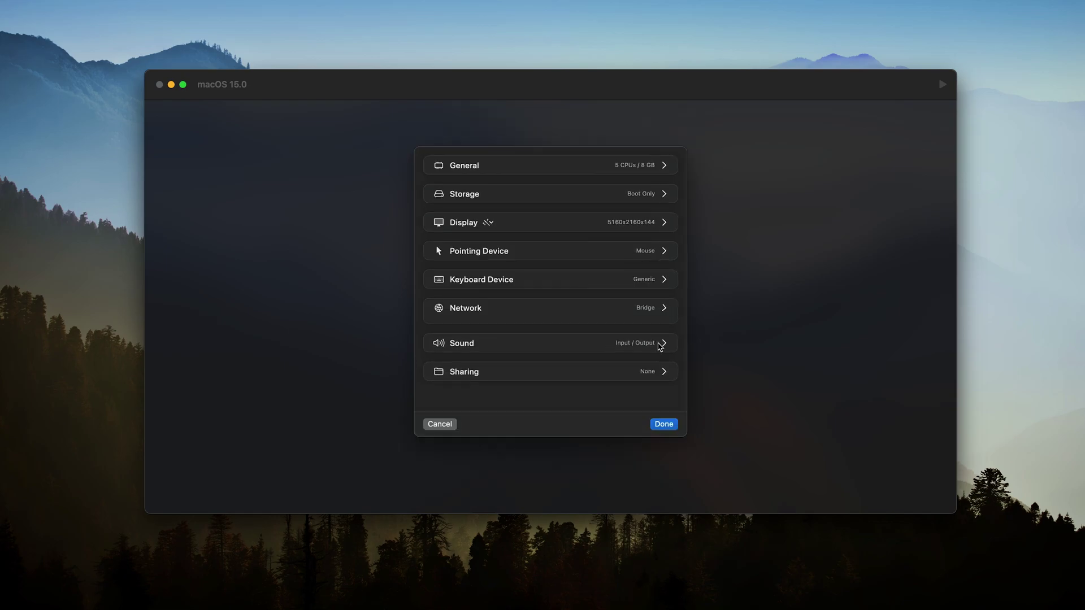
pyautogui.click(664, 366)
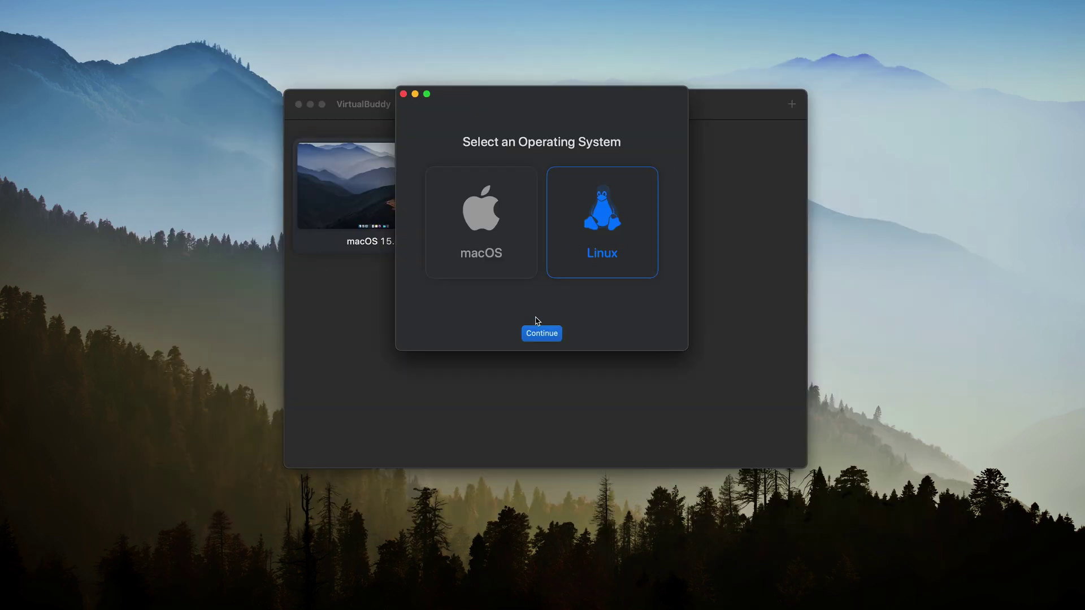
# Set up a Linux virtual machine by downloading the Jammy Jellyfish Daily Build from the list of installers
pyautogui.click(542, 333)
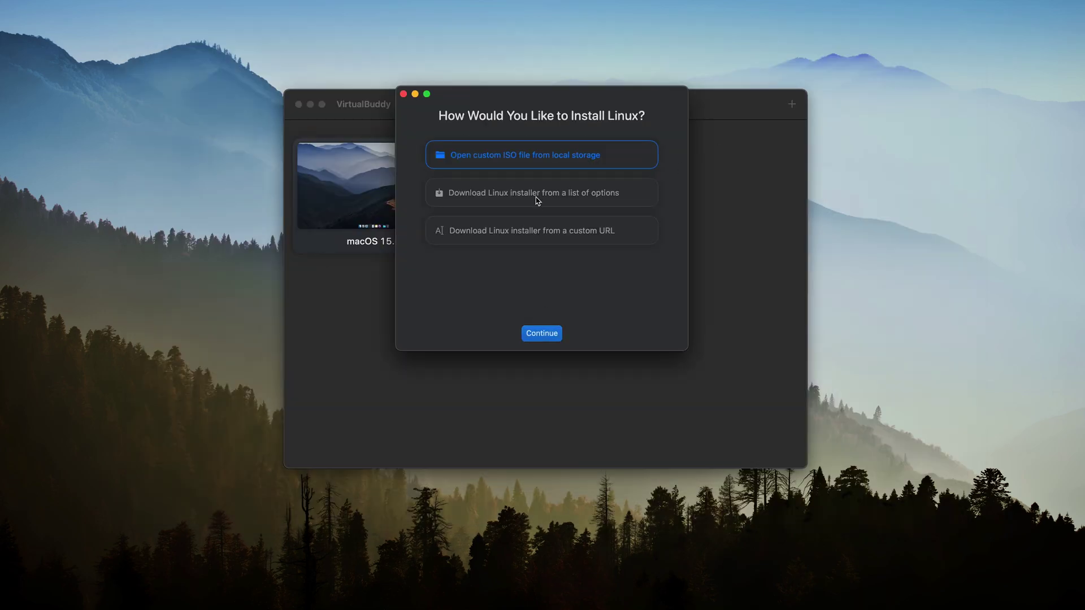
pyautogui.doubleClick(537, 198)
pyautogui.click(531, 148)
pyautogui.click(529, 161)
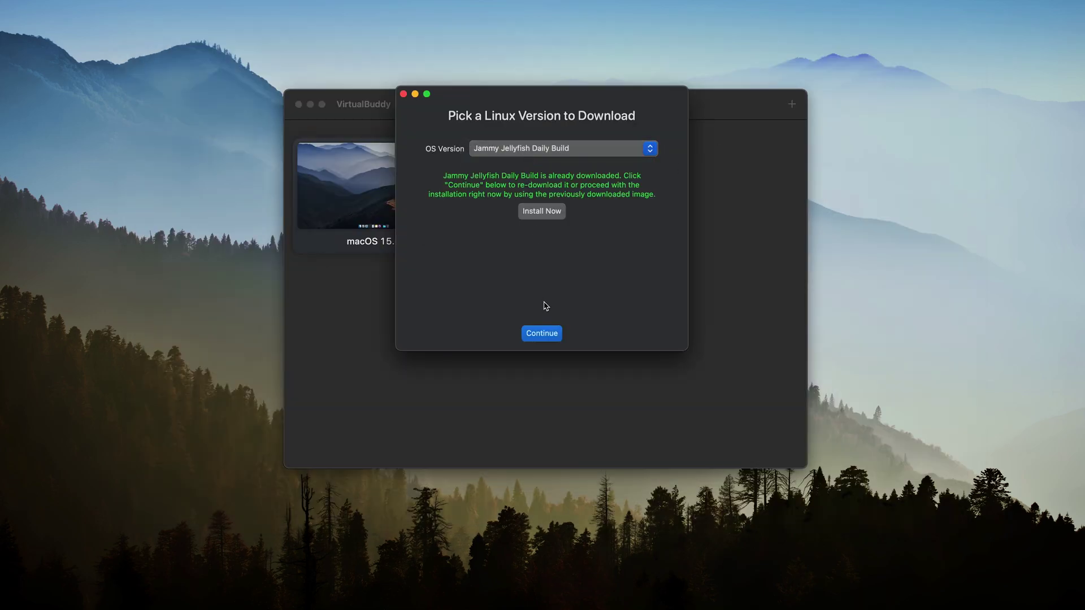
pyautogui.click(542, 333)
pyautogui.click(542, 333)
pyautogui.click(630, 423)
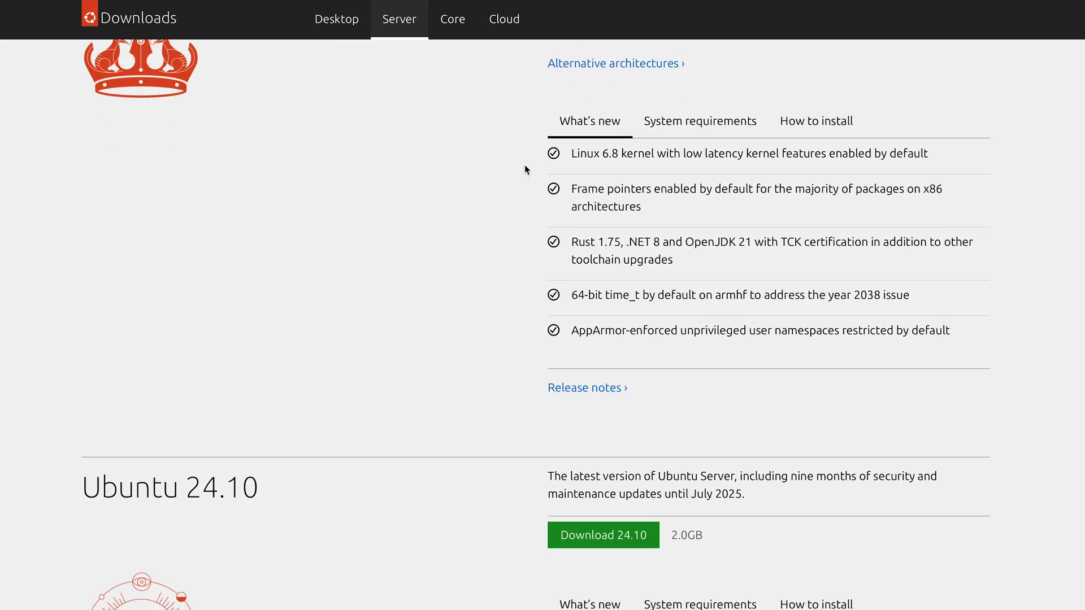
# Look for an image on the Ubuntu Server downloads page, and set up a Linux virtual machine from a local ISO file in VirtualBuddy
pyautogui.scroll(-10, 524, 164)
pyautogui.click(324, 388)
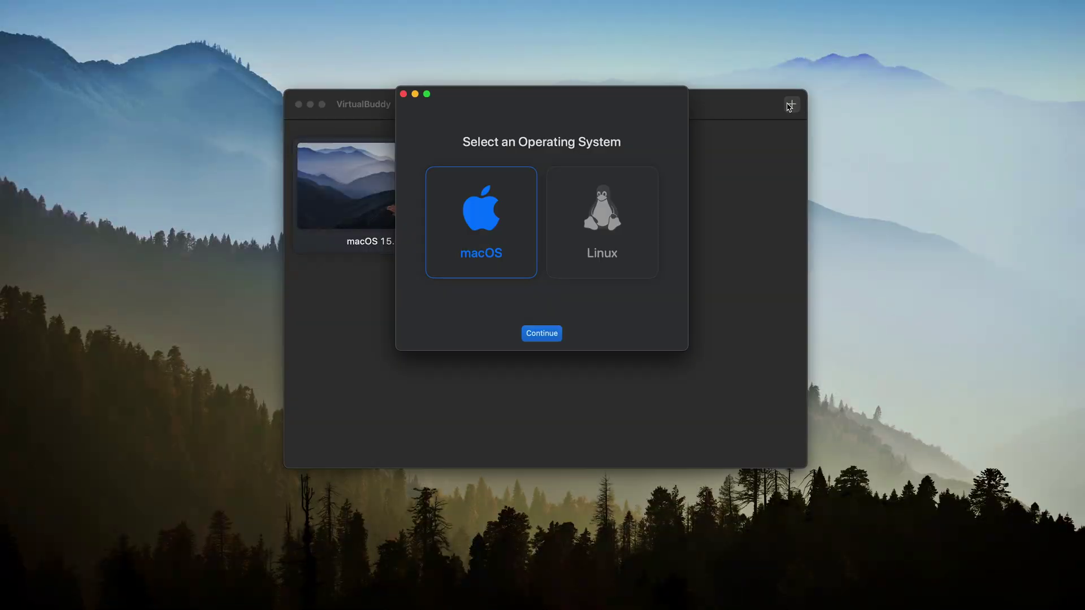
pyautogui.click(597, 204)
pyautogui.click(542, 332)
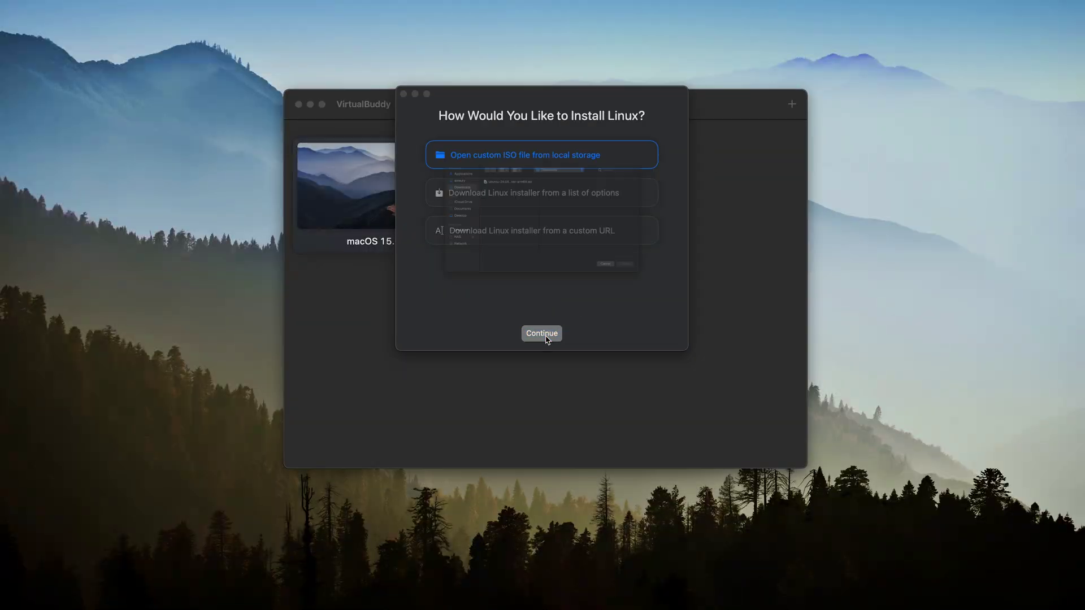
pyautogui.click(543, 333)
pyautogui.click(648, 422)
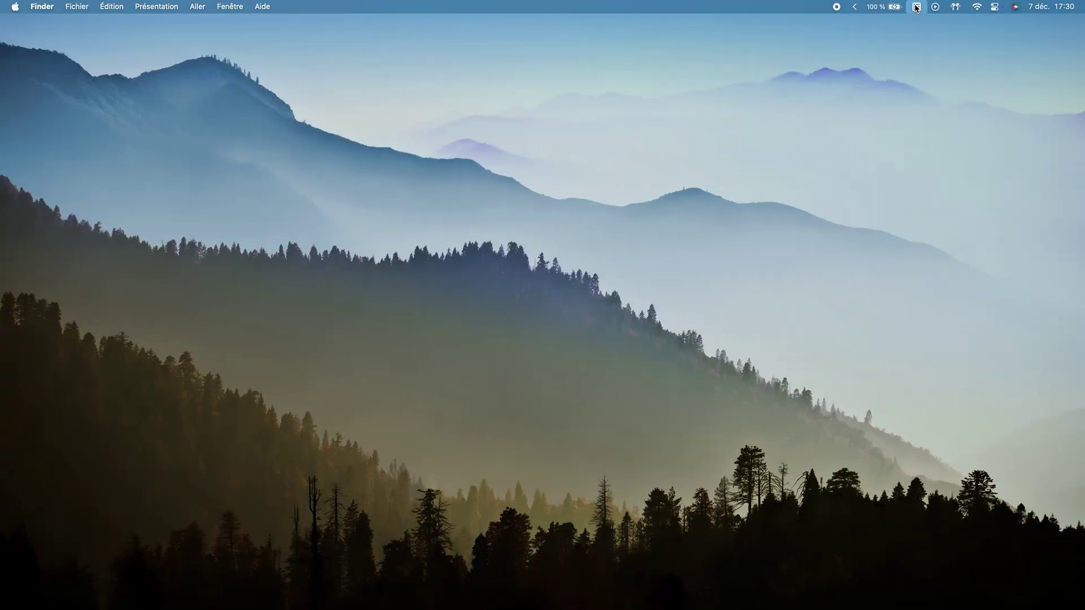
# Add the reminder "Faire des vidéos plus souvent" to the Personnel list from the reminders app in the menu bar
pyautogui.click(916, 7)
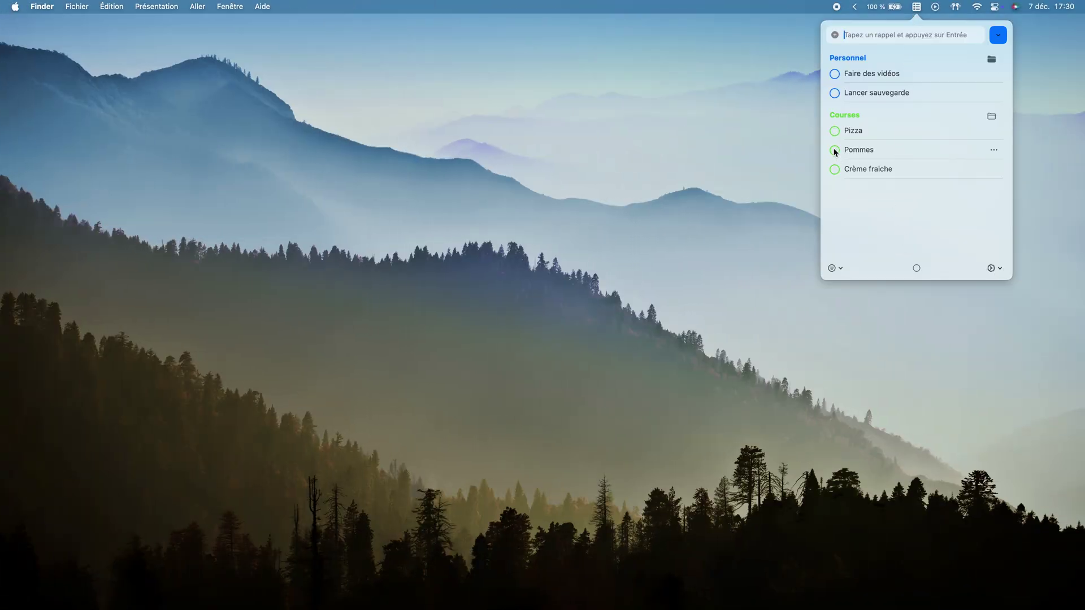
pyautogui.write('Fa')
pyautogui.press('capslock')
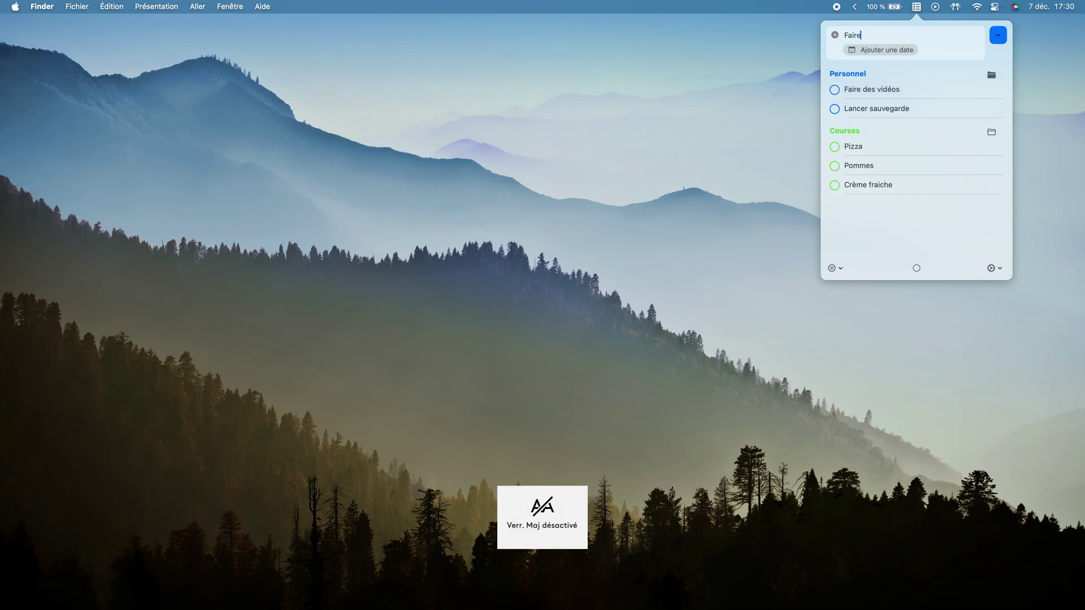
pyautogui.write('ire des vidéos plus s')
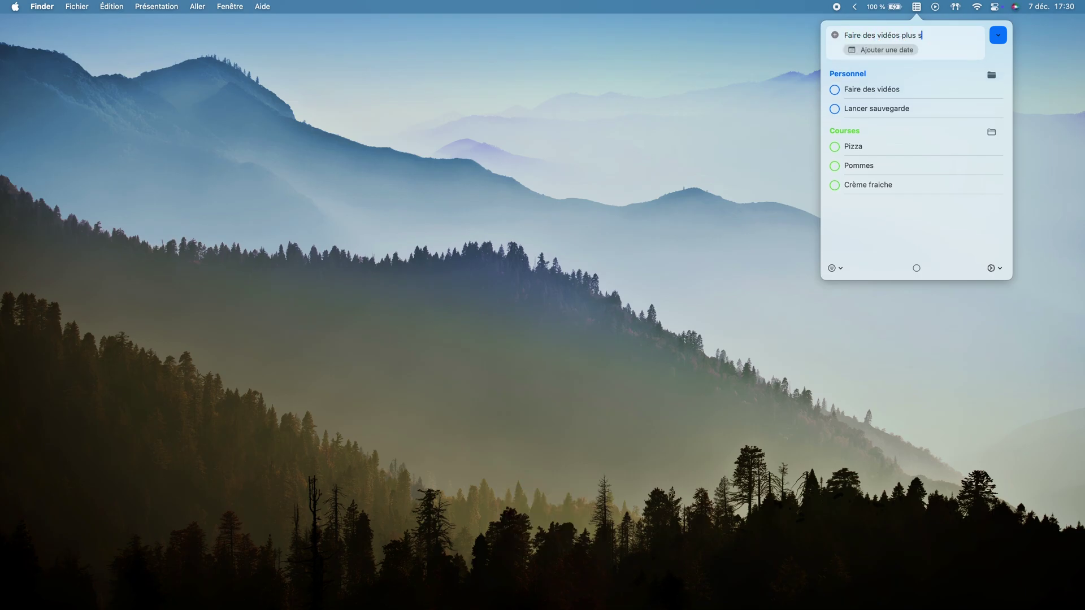
pyautogui.write('ouvent')
pyautogui.press('Return')
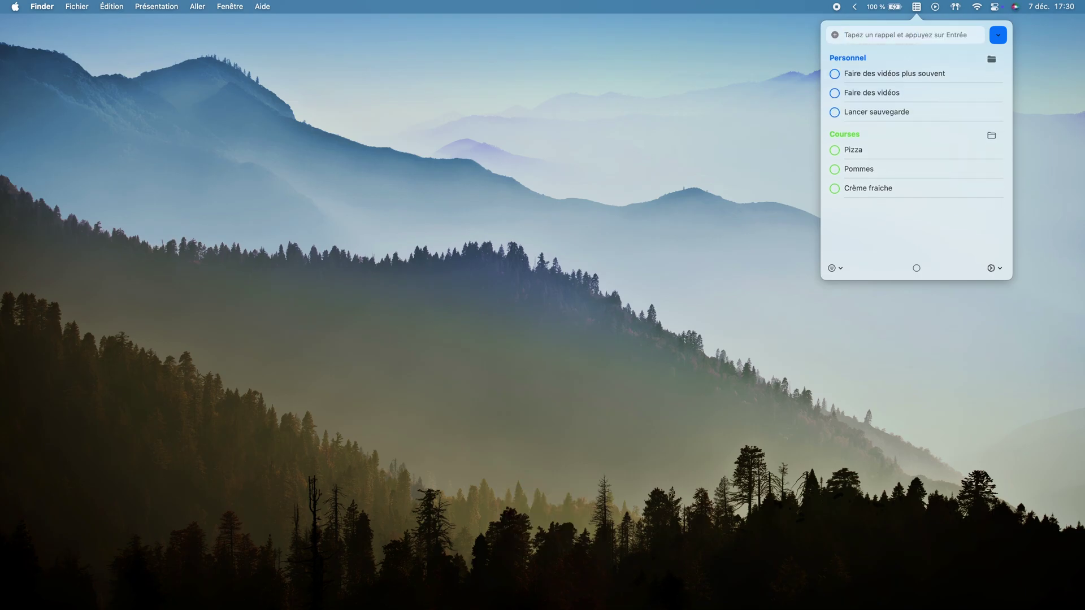
# Try circle.inset.filled as the reminders app's menu bar icon, and set the icon to icon-bell-1 instead
pyautogui.click(995, 268)
pyautogui.moveTo(994, 316)
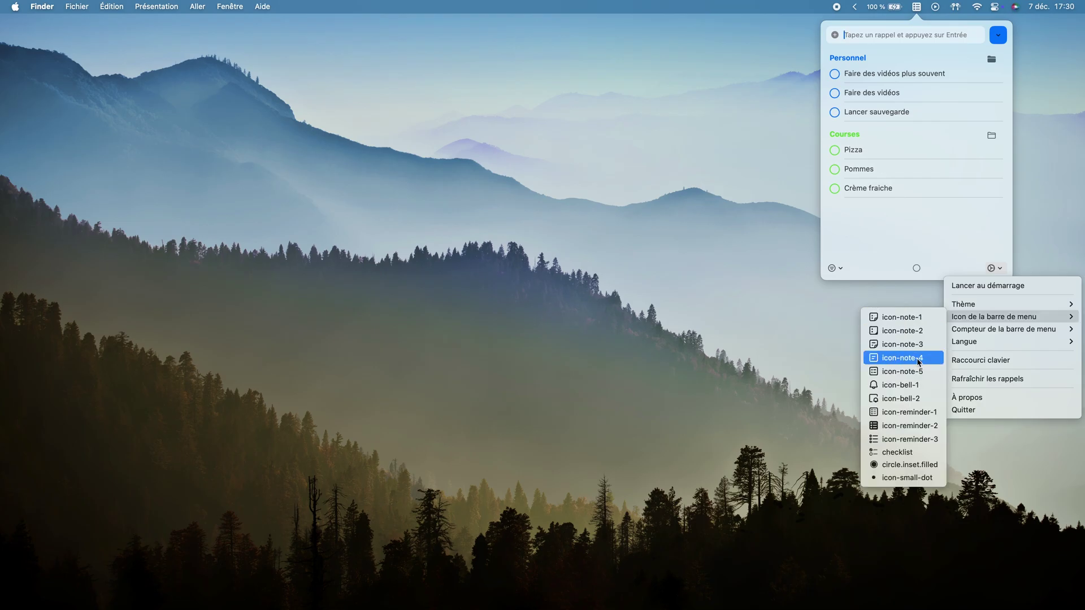
pyautogui.click(915, 470)
pyautogui.click(995, 268)
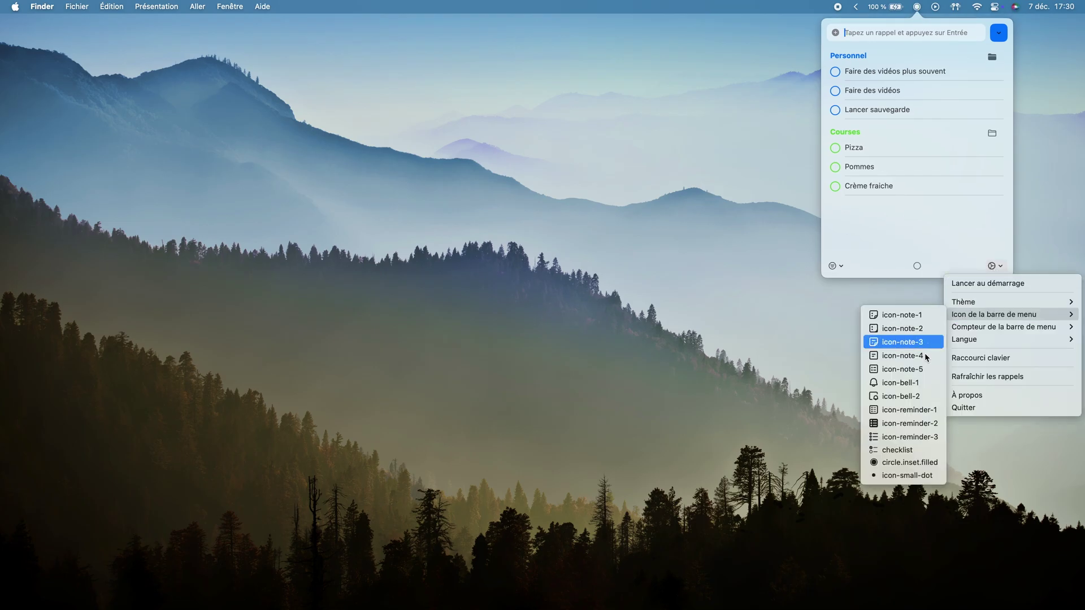
pyautogui.click(900, 384)
# Set the reminders app's menu bar counter to count all reminders (Afficher tous les rappels)
pyautogui.click(999, 268)
pyautogui.moveTo(998, 331)
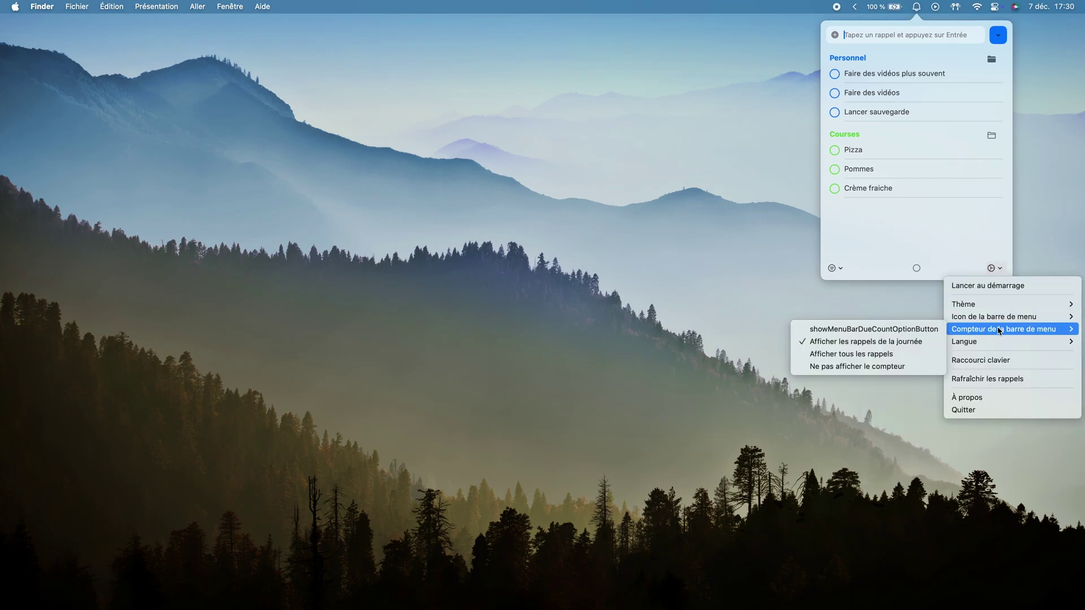
pyautogui.click(897, 354)
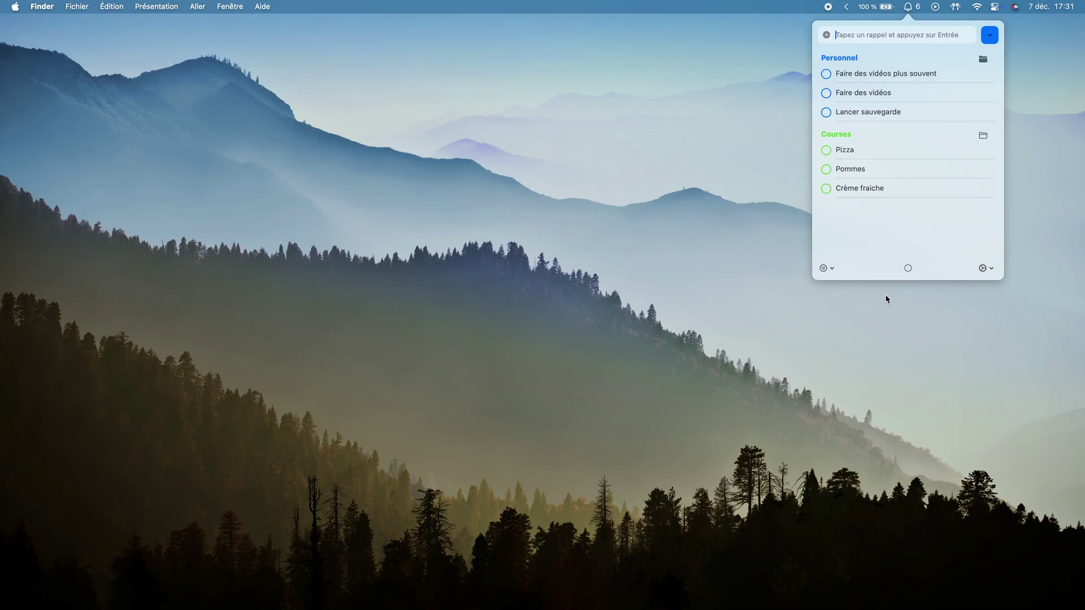
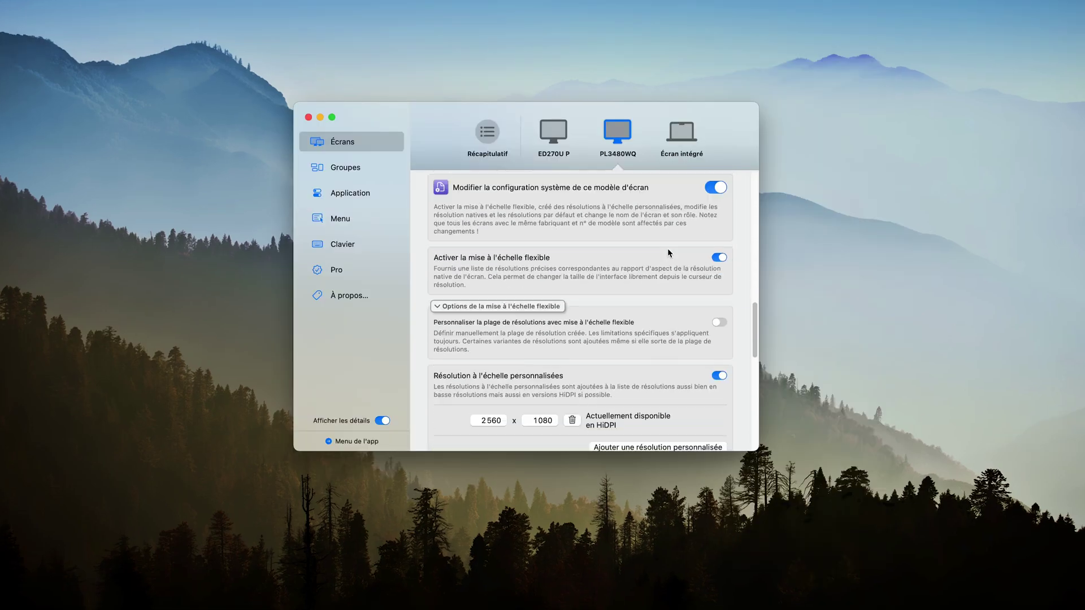
# Override the system name of the PL3480WQ display with "Écran principal"
pyautogui.scroll(-10, 666, 248)
pyautogui.click(718, 353)
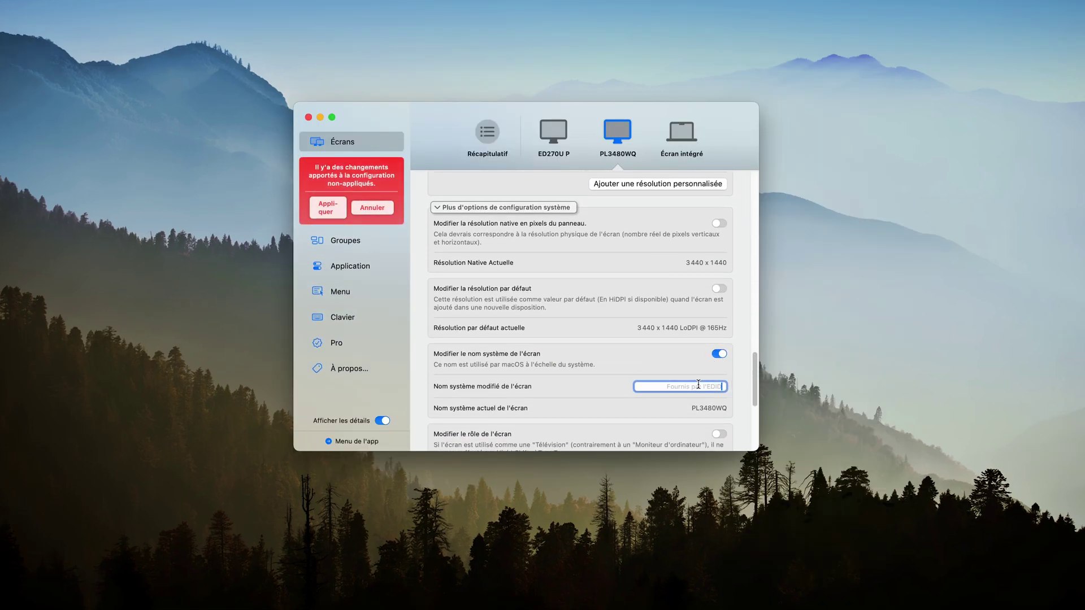
pyautogui.write('E')
pyautogui.press('capslock')
pyautogui.write('cran principal')
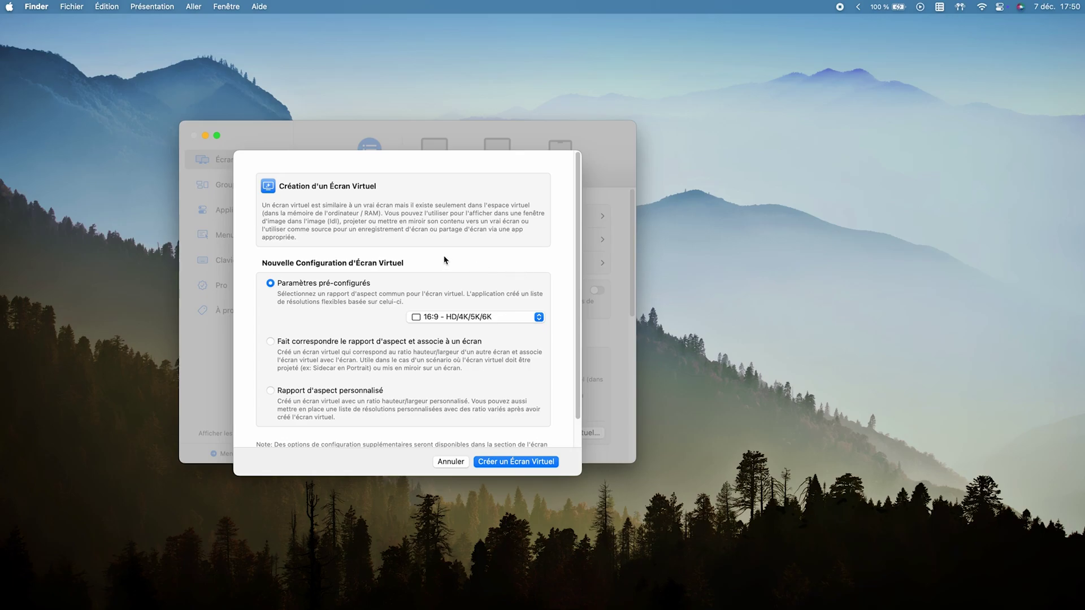
# Create a virtual display from the preconfigured 32:9 - D-HD/QHD aspect ratio
pyautogui.scroll(-2, 444, 260)
pyautogui.click(461, 285)
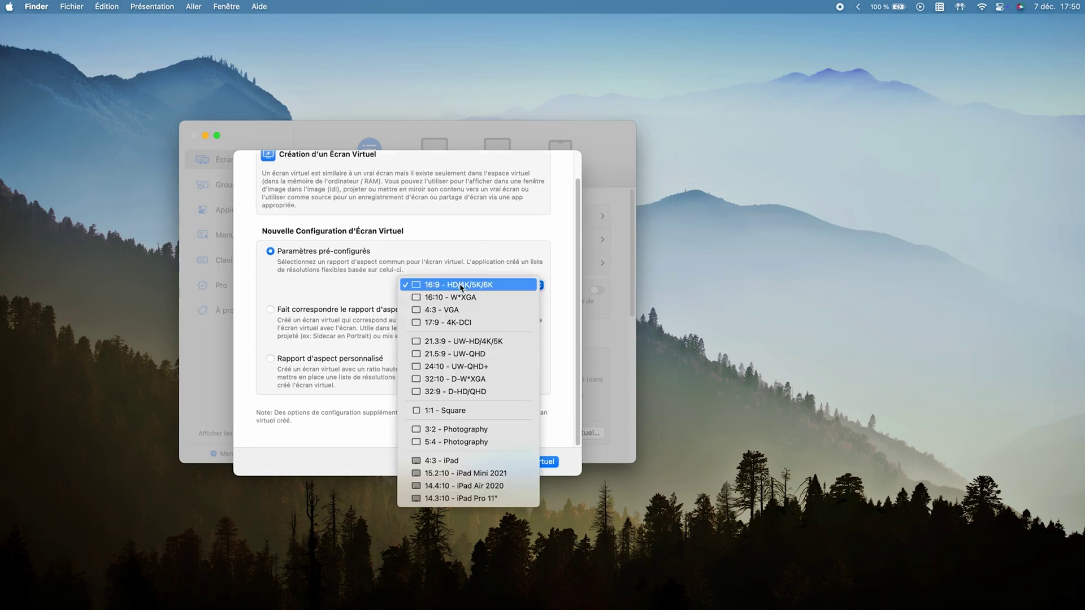
pyautogui.click(471, 391)
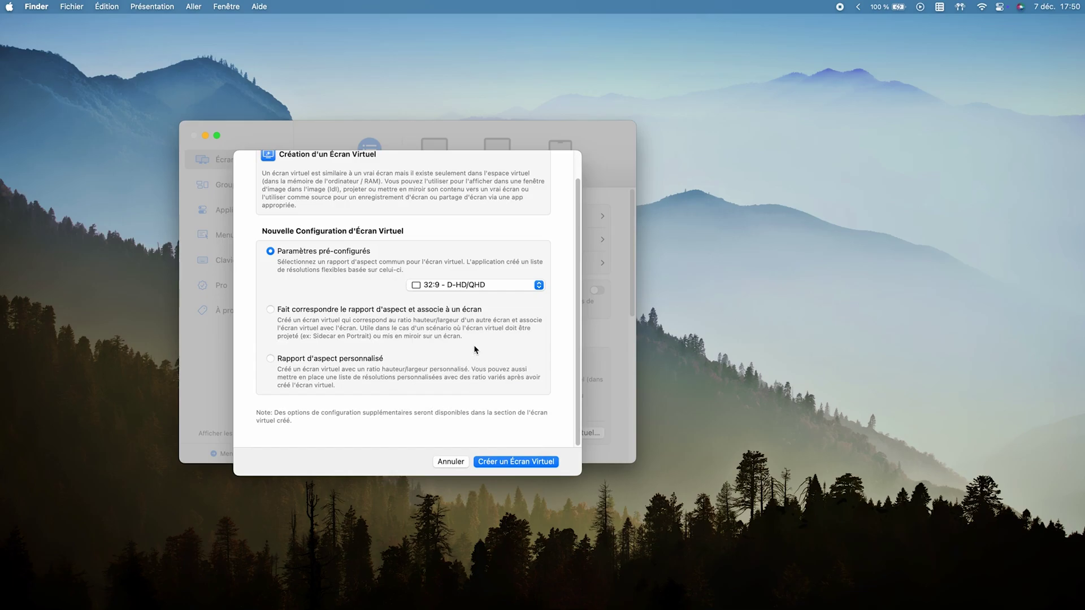
pyautogui.click(494, 462)
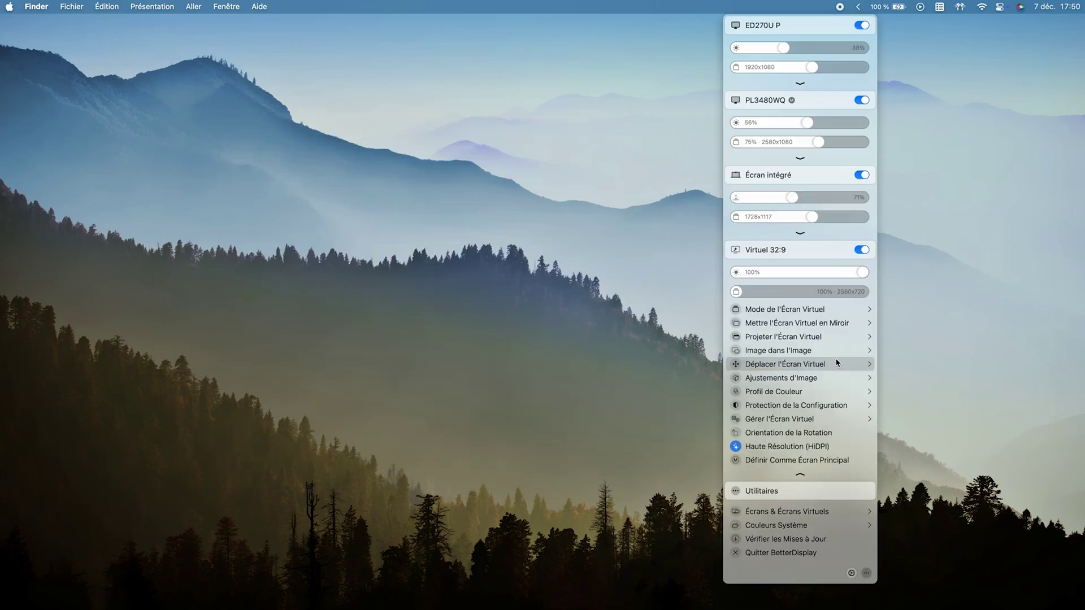
# Start picture-in-picture (Image dans l'Image) for the Virtuel 32:9 display, and enlarge and reposition its window on the desktop
pyautogui.click(842, 350)
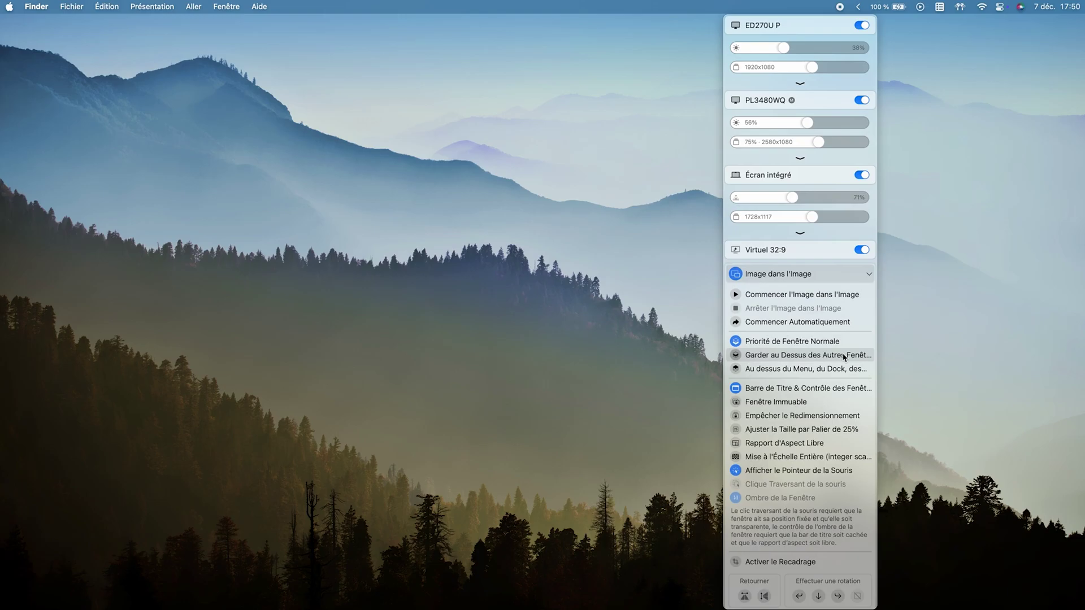
pyautogui.click(831, 296)
pyautogui.moveTo(547, 132); pyautogui.dragTo(549, 168)
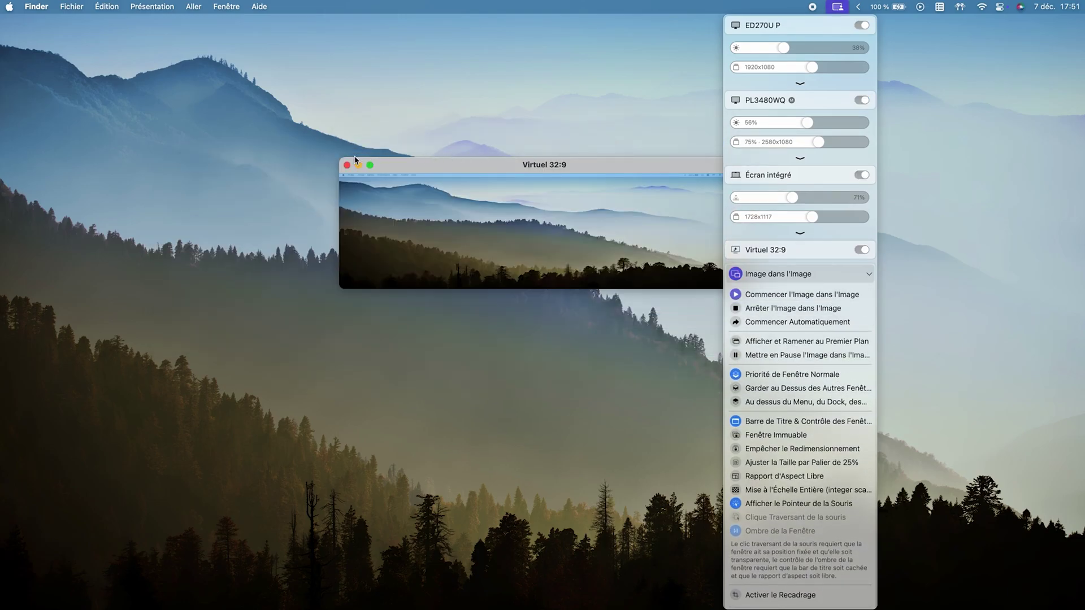
pyautogui.moveTo(343, 158); pyautogui.dragTo(32, 72)
pyautogui.moveTo(189, 79); pyautogui.dragTo(193, 264)
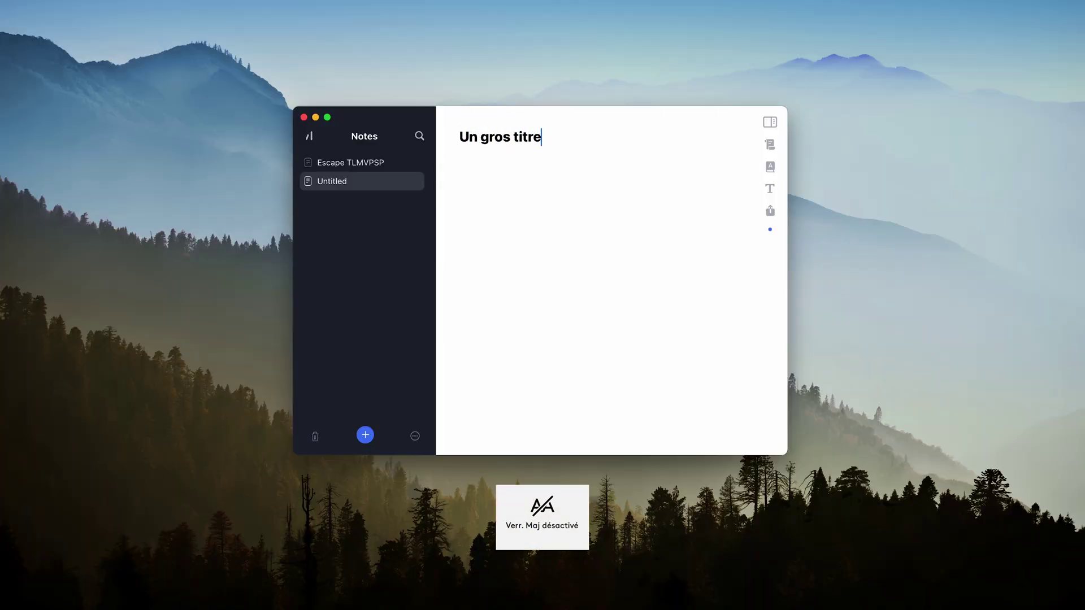
# Extend the heading "Un gros titre" in the untitled note, and send "# Du beau markdown" as a Discord message
pyautogui.write('en')
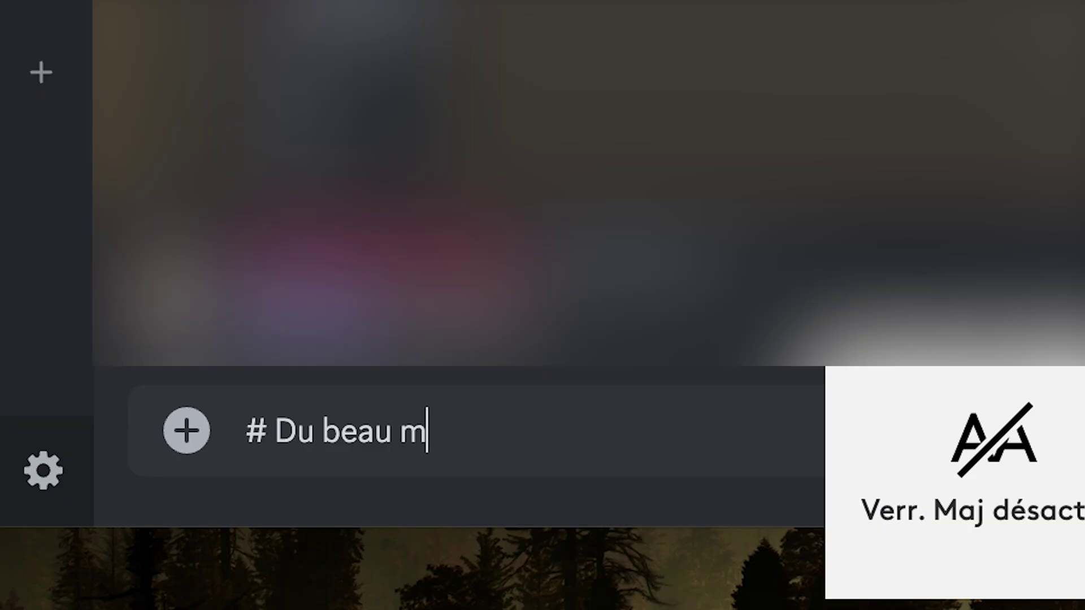
pyautogui.write('arkdown')
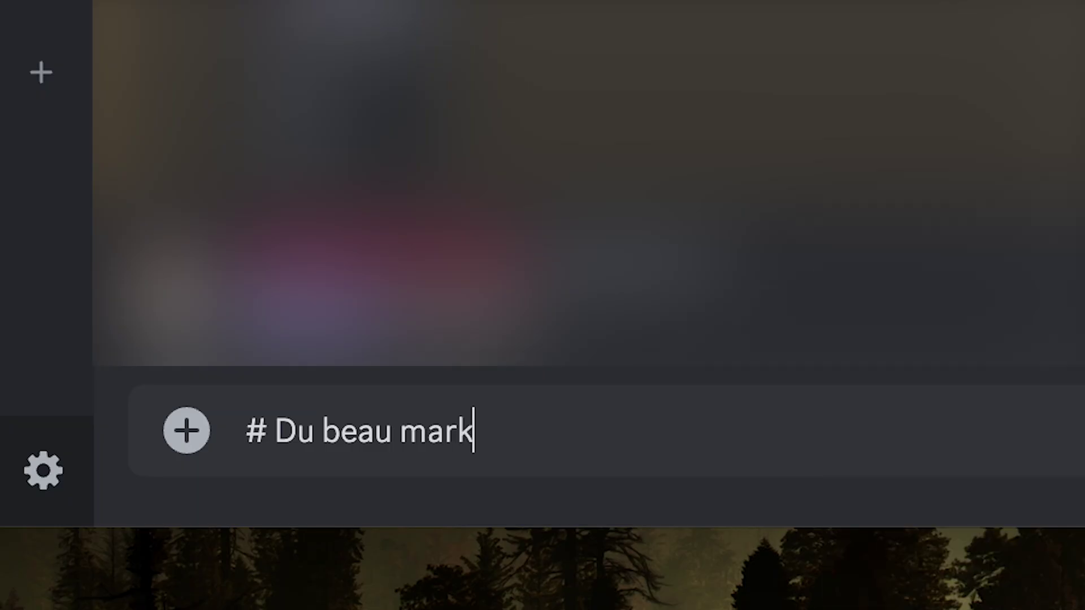
pyautogui.press('Return')
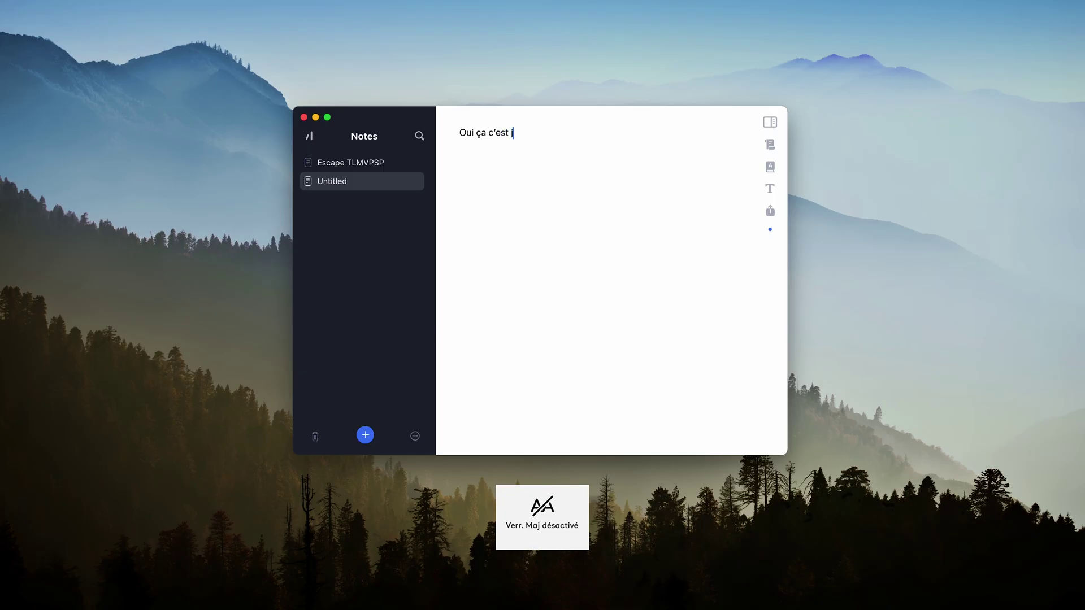
# Write "Oui ça c'est juste une note simple." in the note, and add a horizontal line and an unordered list item "Notes"
pyautogui.write('uste une note simple.')
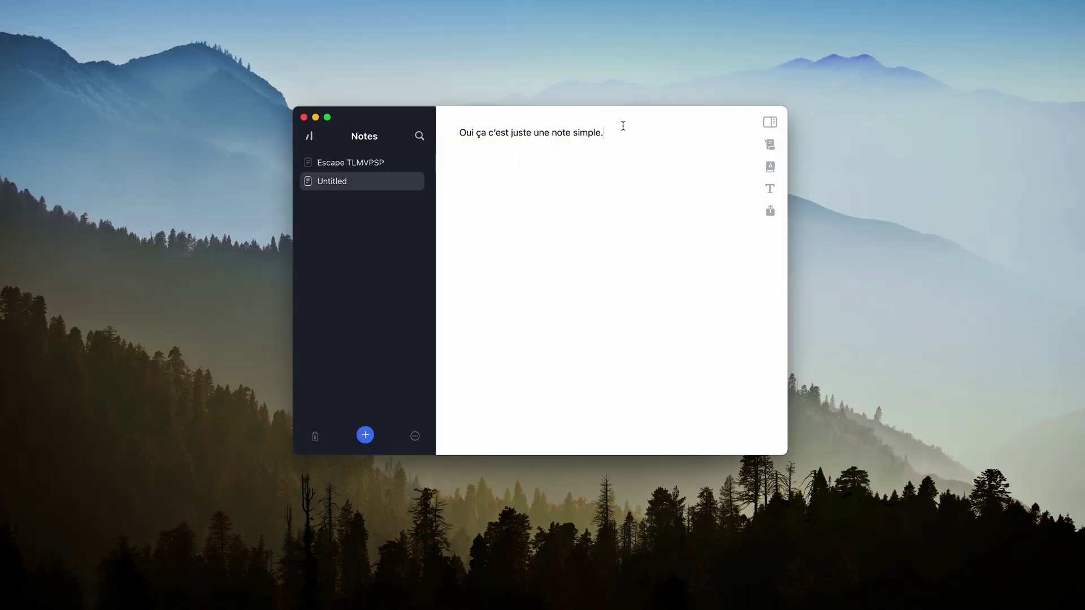
pyautogui.click(770, 188)
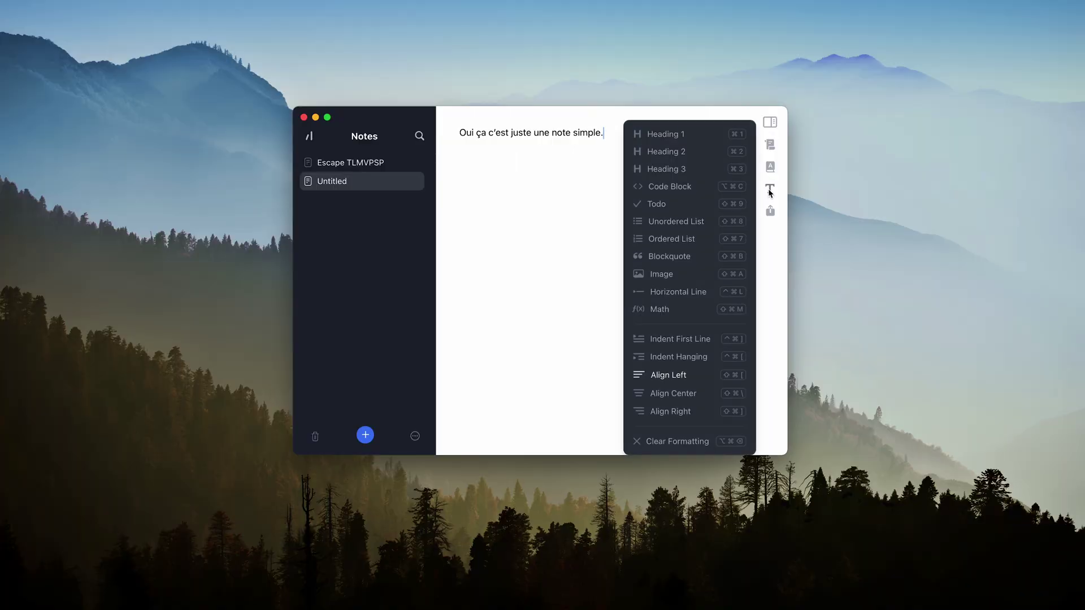
pyautogui.click(703, 291)
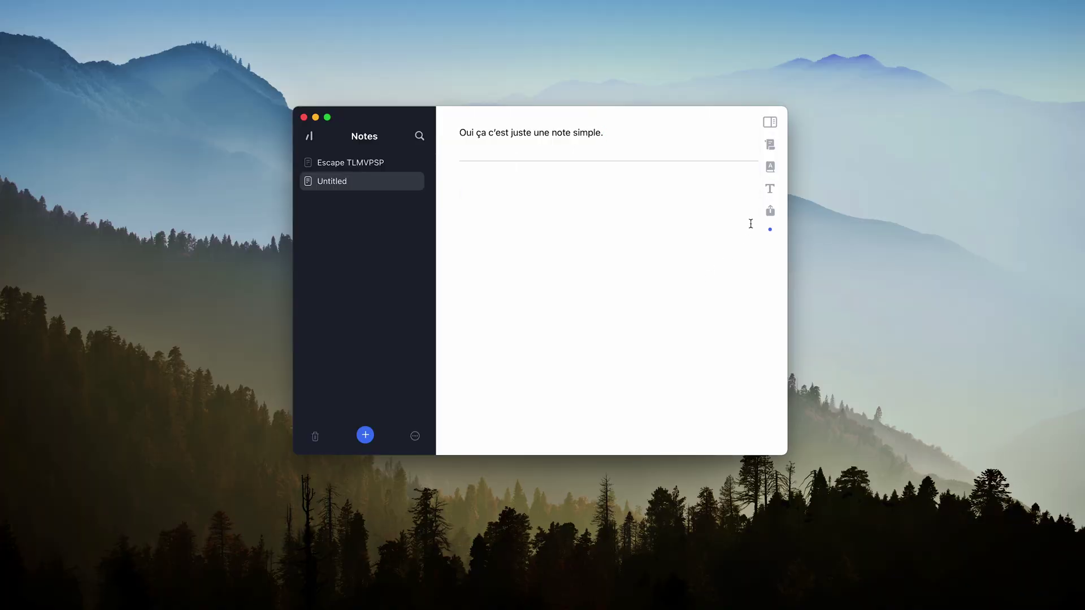
pyautogui.click(770, 189)
pyautogui.click(681, 221)
pyautogui.write('Notes')
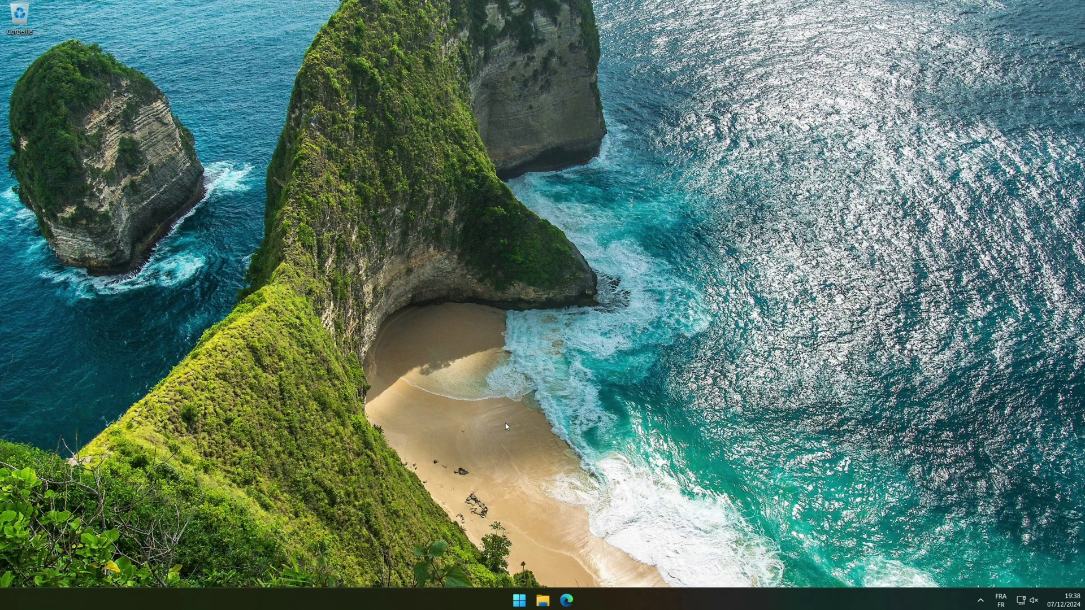
# Examine the Windows clipboard history with its latest entry's options, and preview entries in the Mac clipboard manager's history
pyautogui.press('super+v')
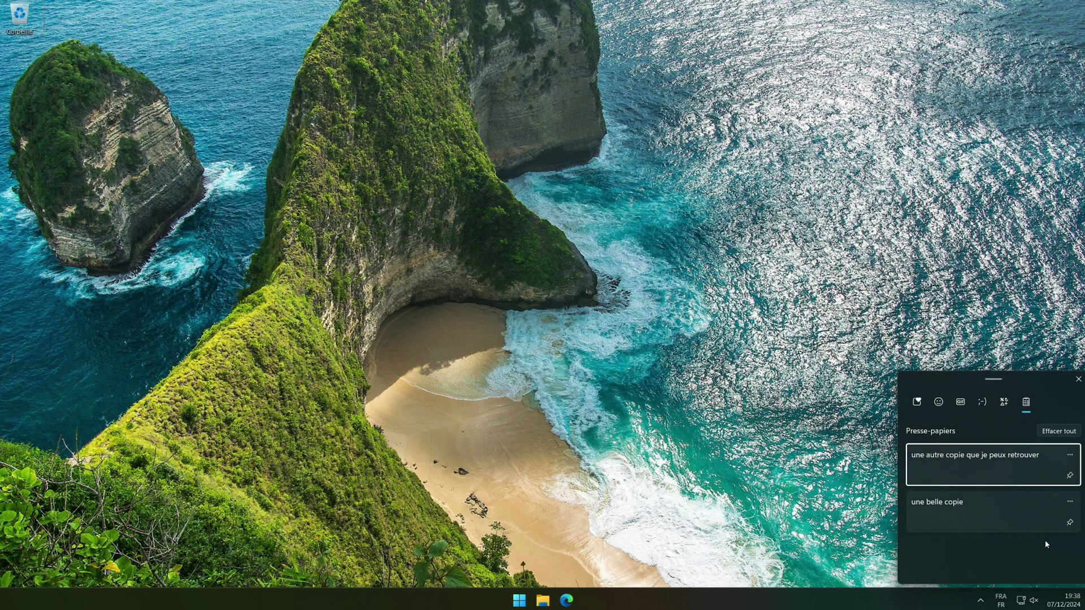
pyautogui.click(1071, 456)
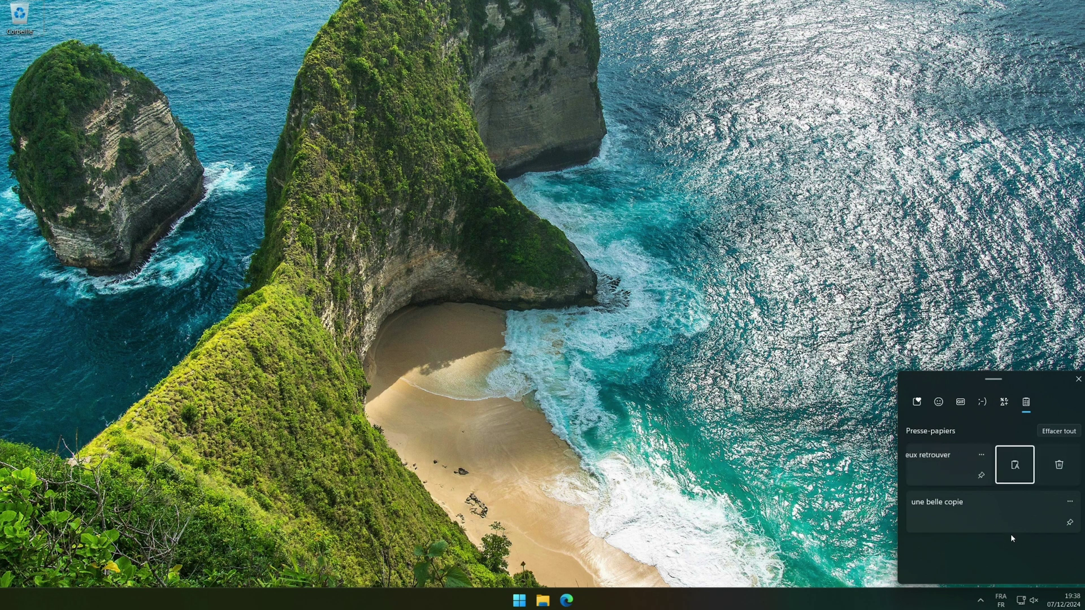
pyautogui.click(983, 455)
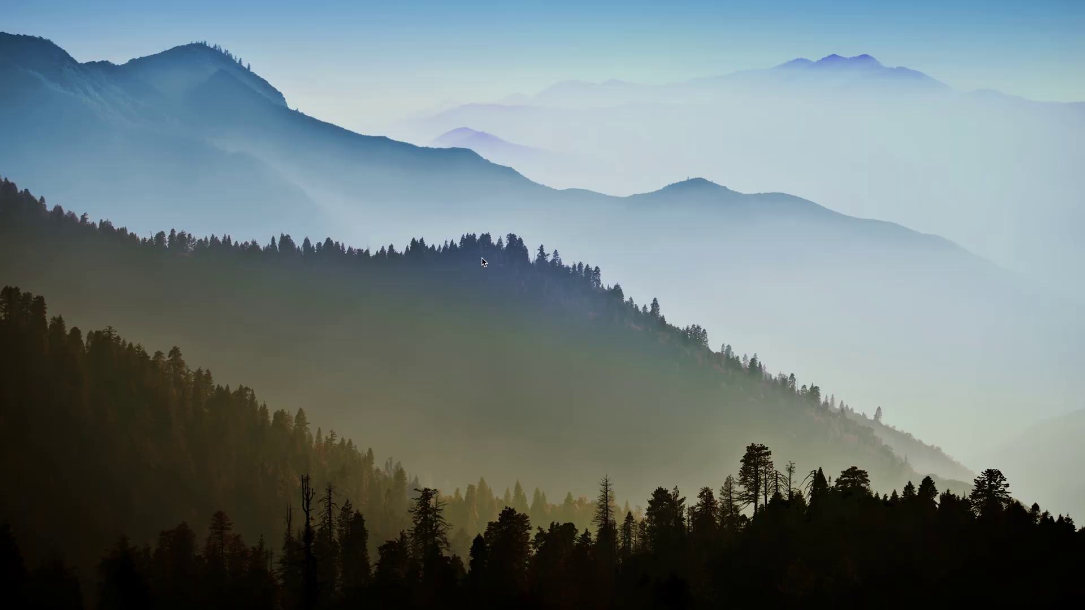
pyautogui.press('super+shift+c')
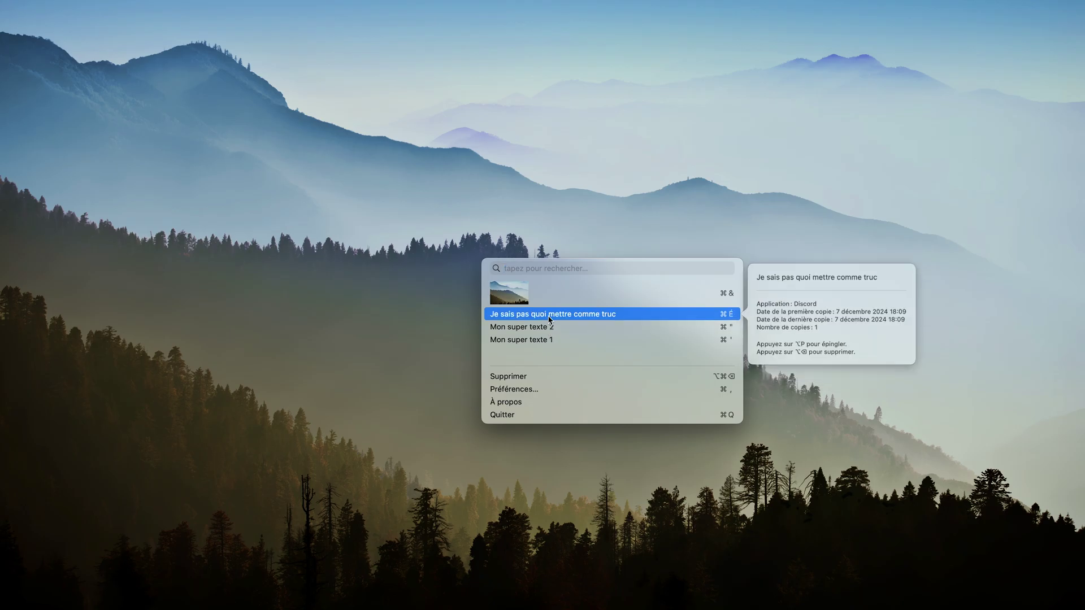
pyautogui.moveTo(550, 300)
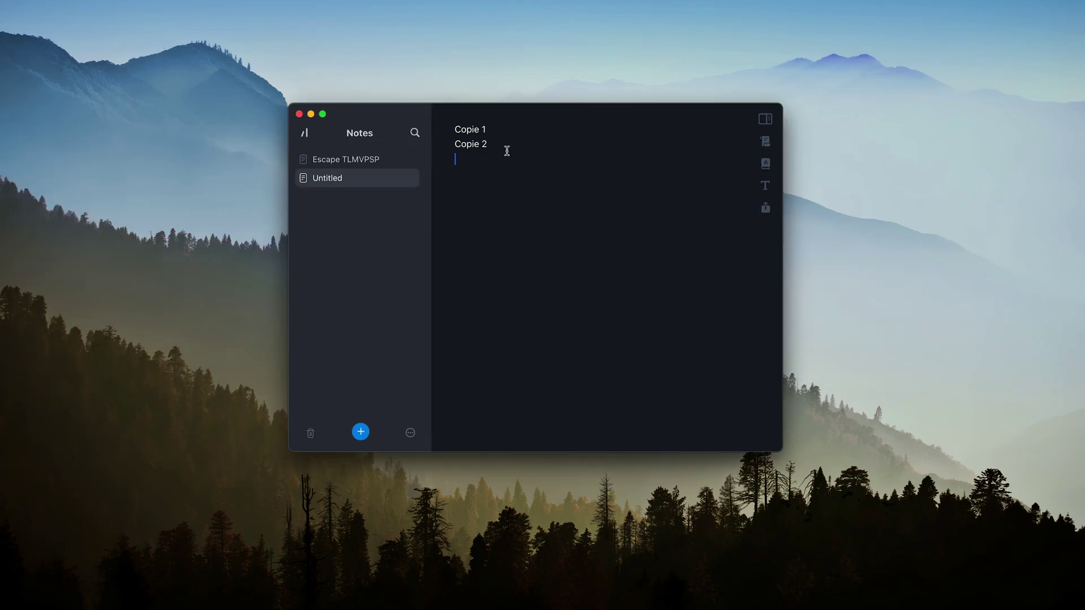
# Select the "Copie 2" line in the note, and pick "Copie 1" from the clipboard history
pyautogui.moveTo(506, 150); pyautogui.dragTo(436, 144)
pyautogui.click(481, 177)
pyautogui.press('super+shift+c')
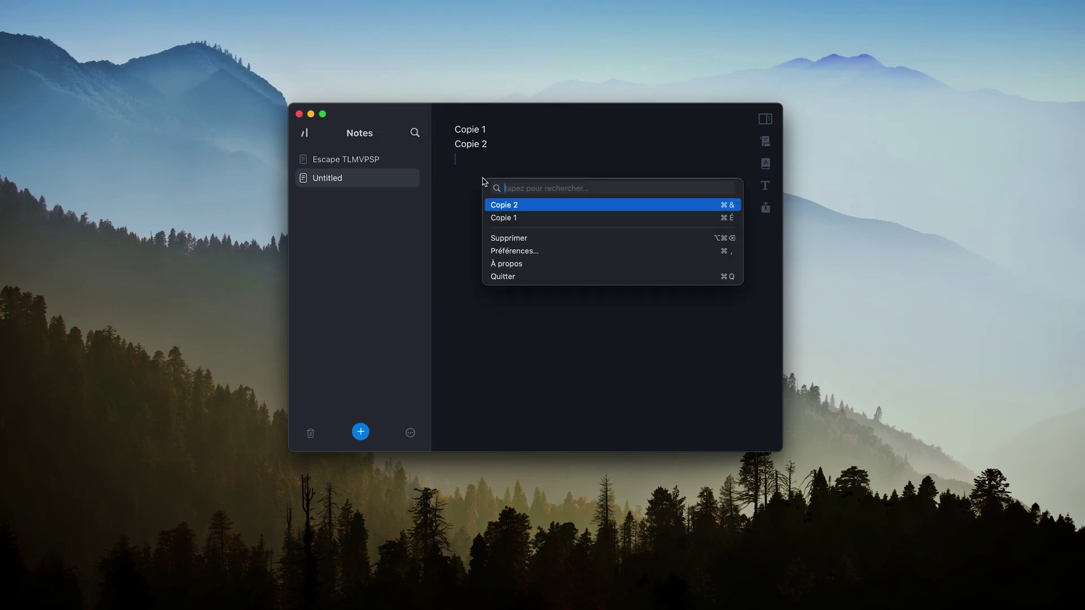
pyautogui.click(515, 218)
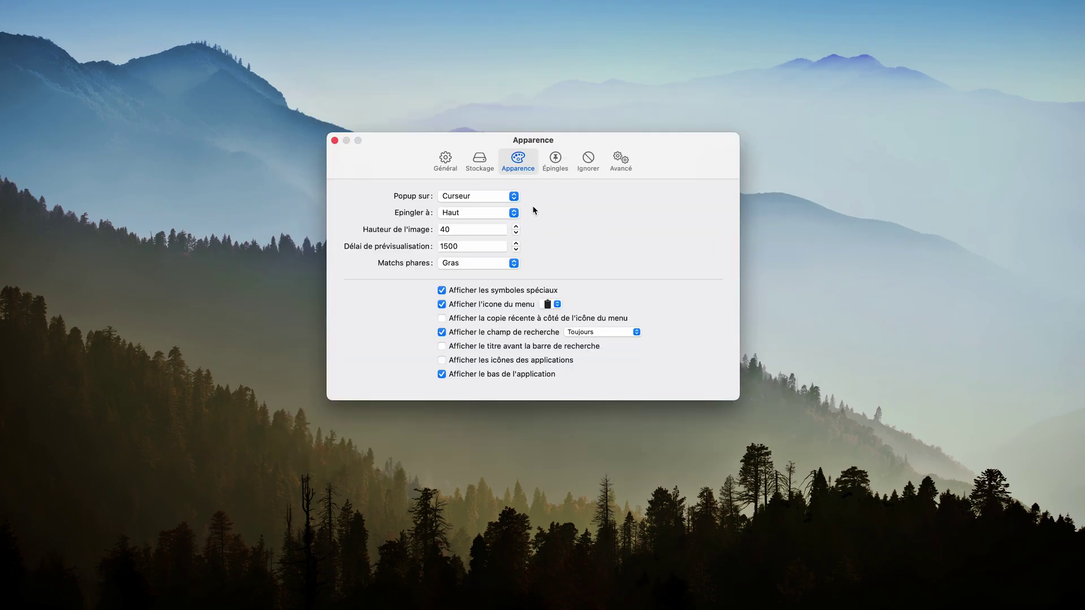
# Review the clipboard manager's popup position choices (Popup sur), and search the clipboard history for "texte"
pyautogui.click(507, 196)
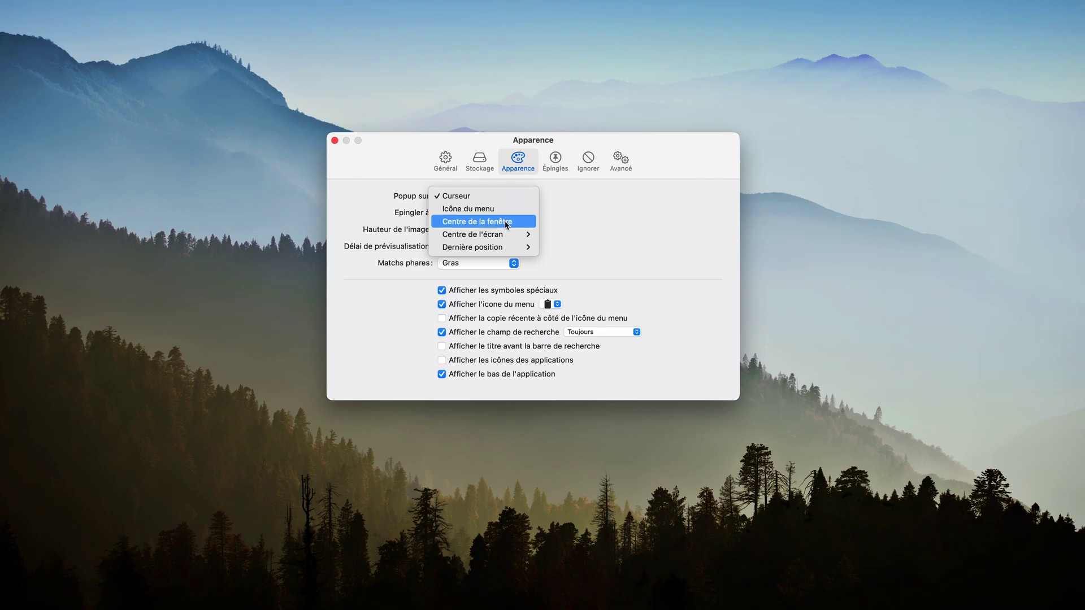
pyautogui.moveTo(507, 236)
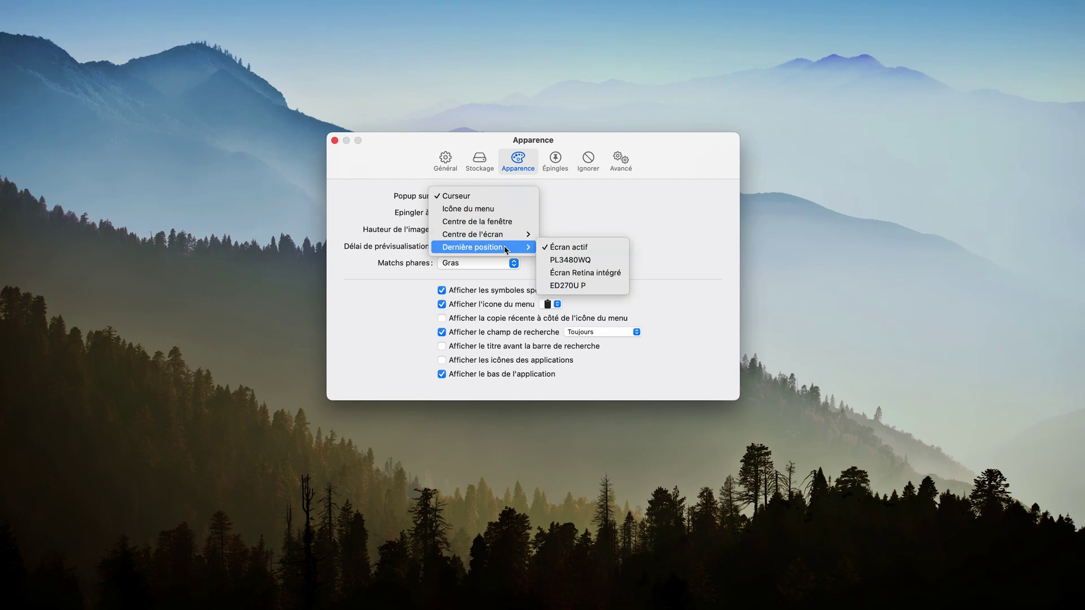
pyautogui.click(578, 202)
pyautogui.click(508, 214)
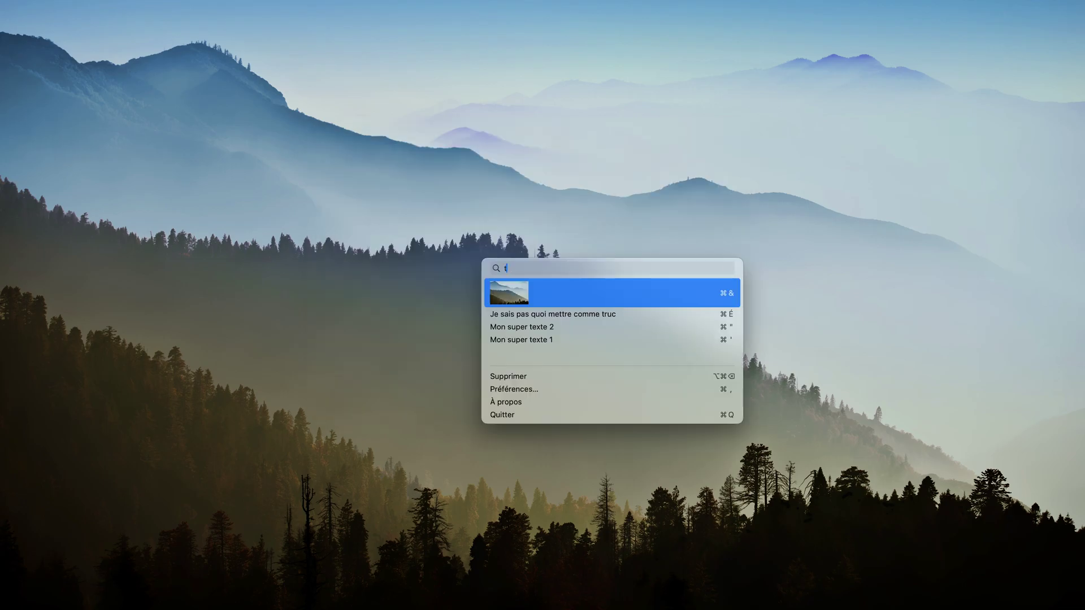
pyautogui.write('texte')
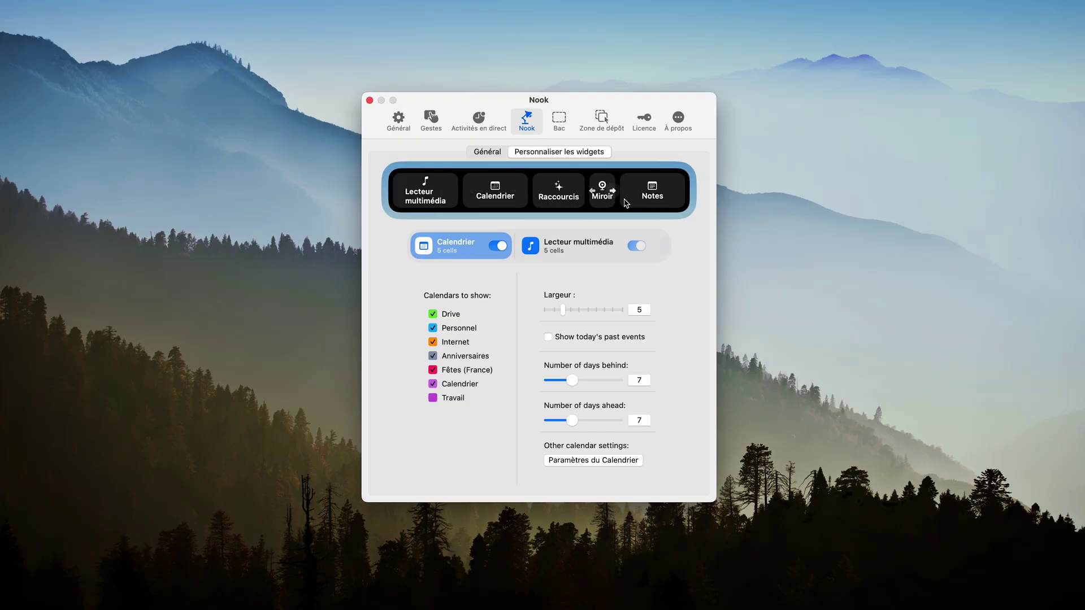
# Look through NotchNook's available widgets, and enable the handle for screens without a notch with a width of 174
pyautogui.hscroll(10, 596, 243)
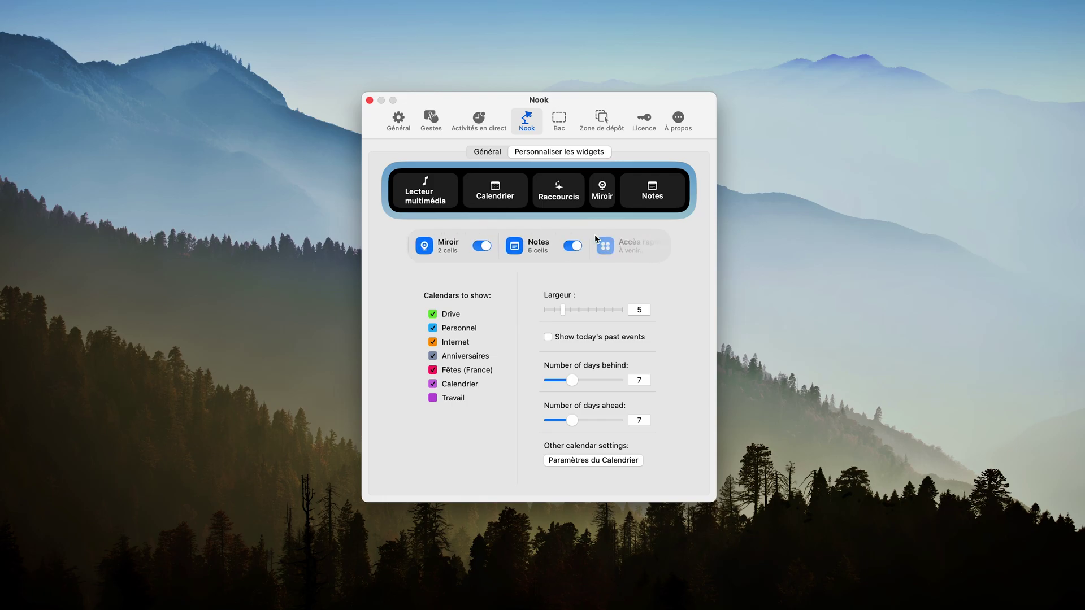
pyautogui.hscroll(1, 594, 235)
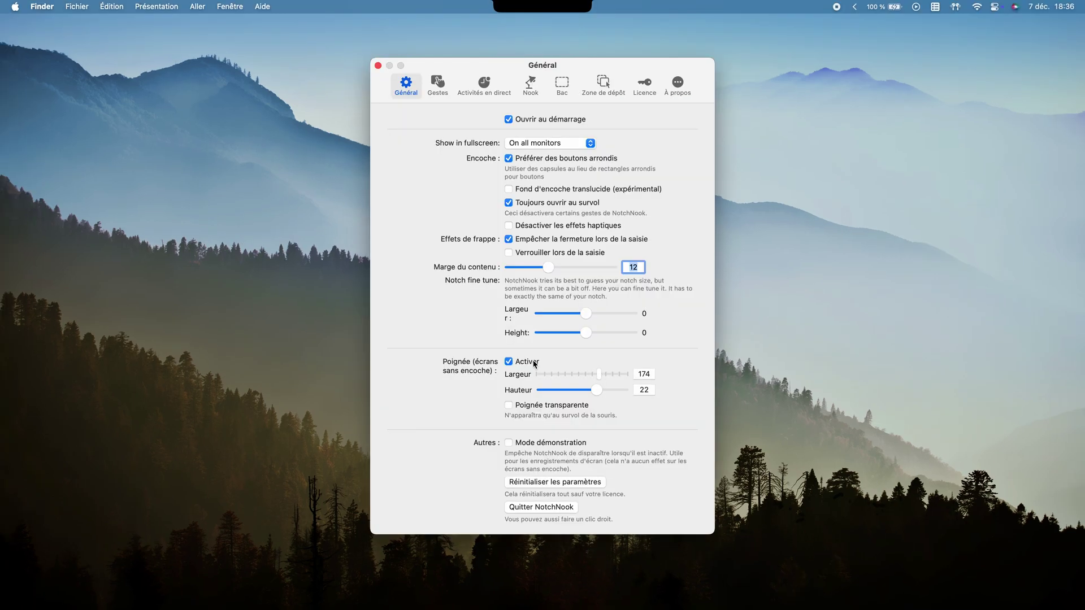
pyautogui.click(534, 363)
pyautogui.moveTo(605, 374); pyautogui.dragTo(599, 374)
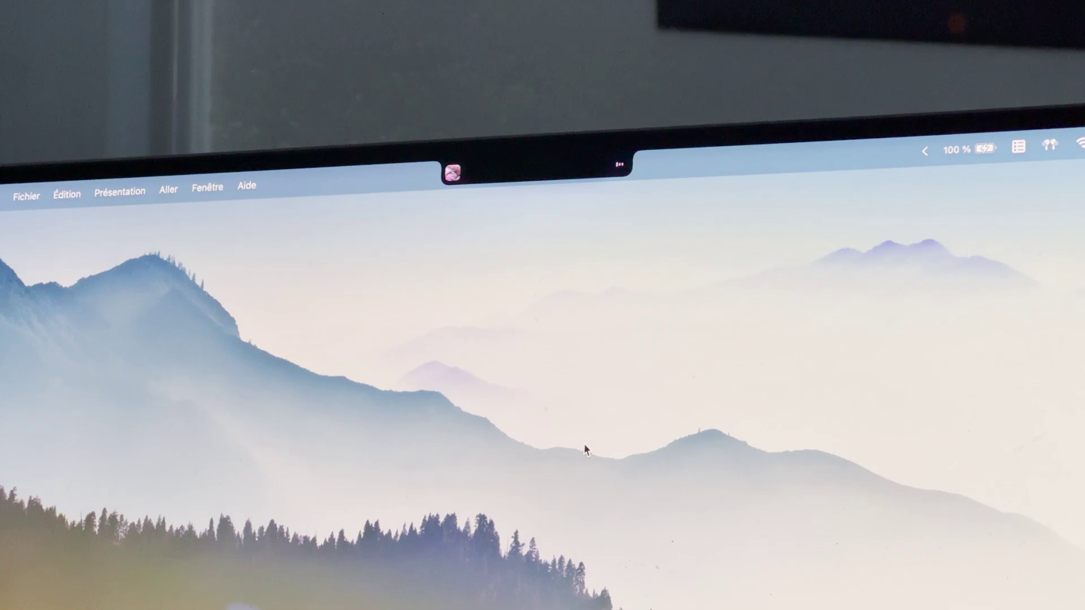
# Bring the file TL #37.1.png from the desktop onto the notch
pyautogui.moveTo(537, 172)
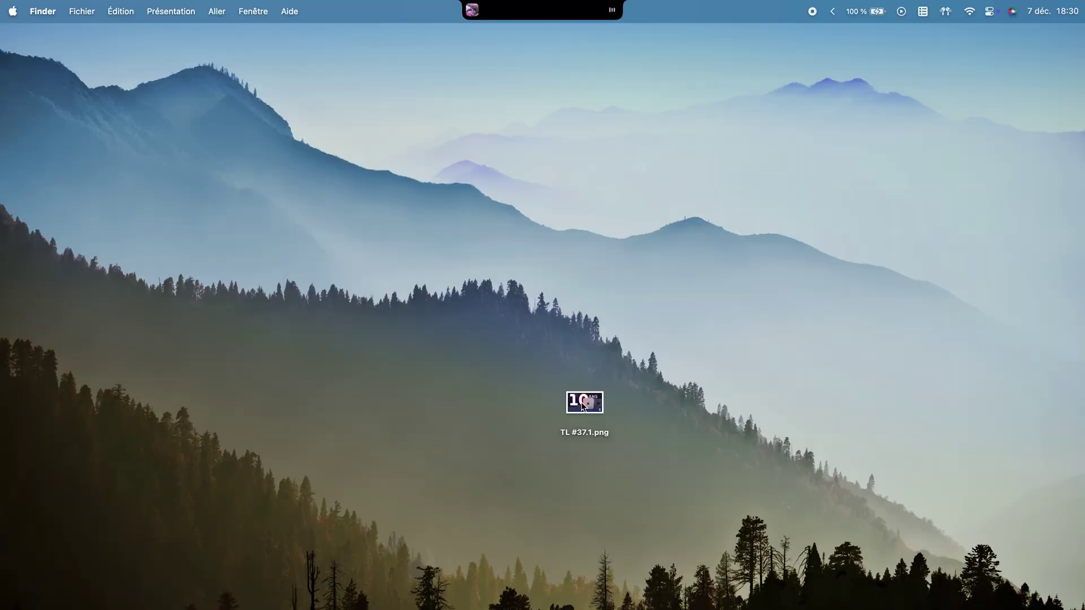
pyautogui.moveTo(583, 401); pyautogui.dragTo(583, 56)
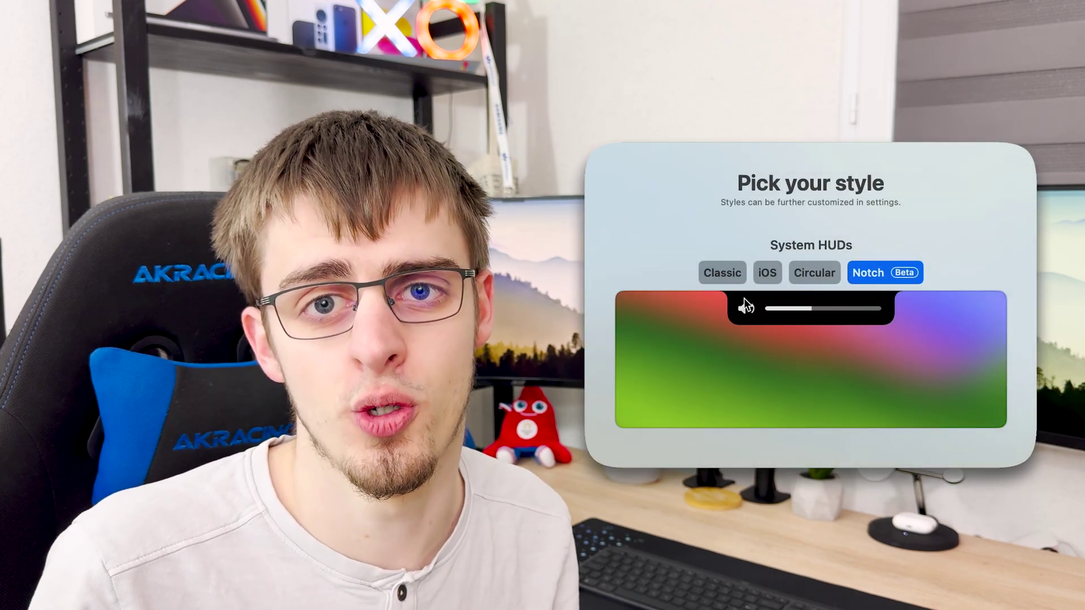
# Try the Classic and iOS styles for the system HUDs, and select the Circular style
pyautogui.click(724, 277)
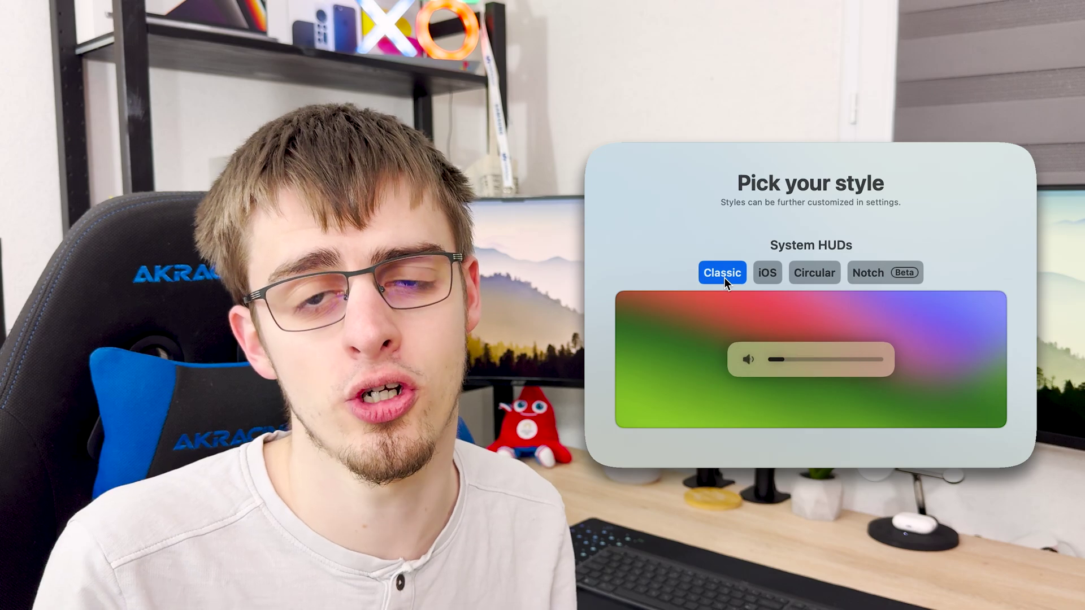
pyautogui.click(765, 275)
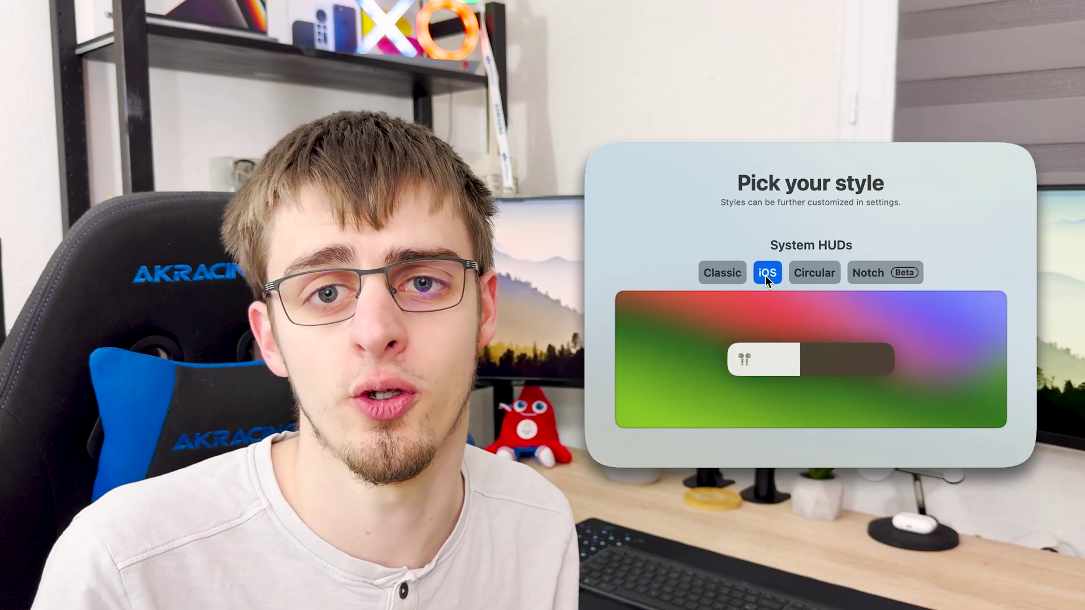
pyautogui.click(818, 275)
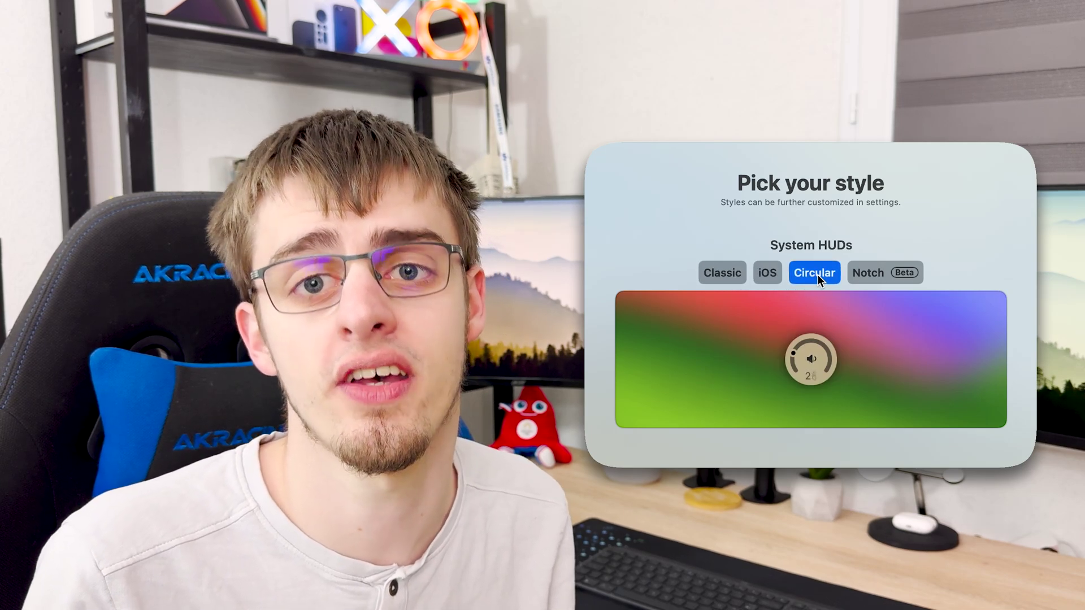